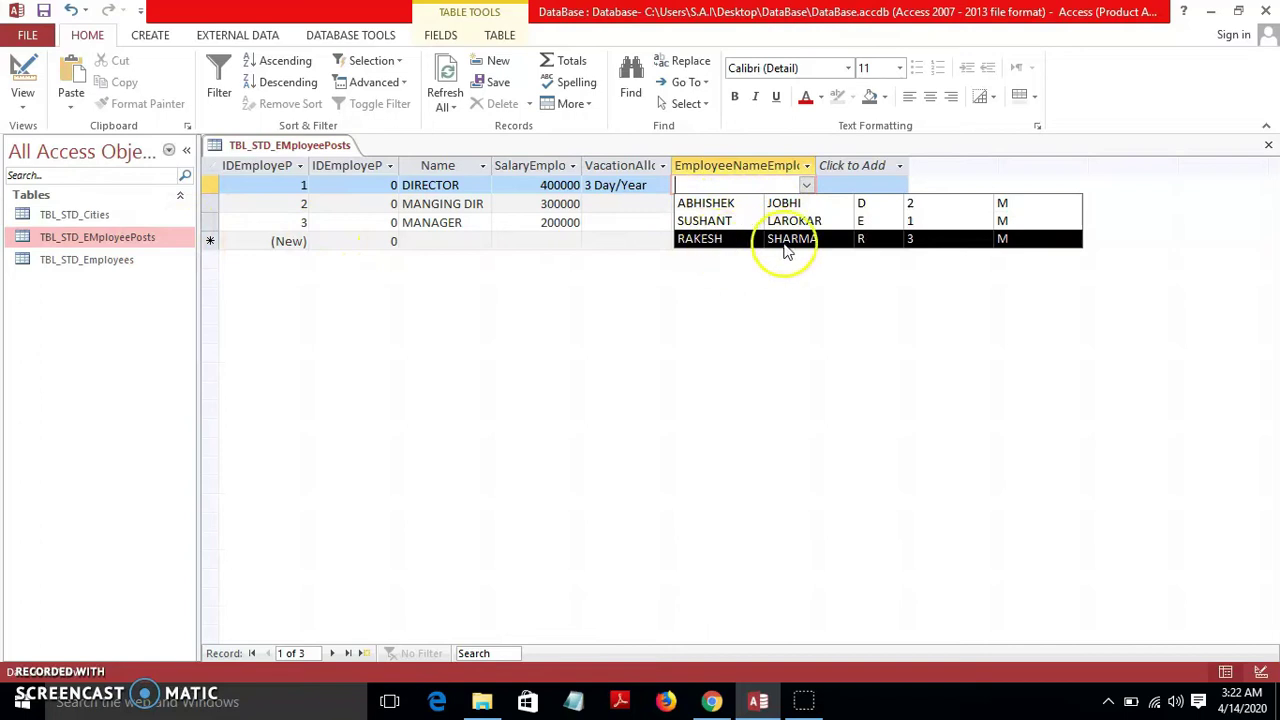
Step: Review the TBL_STD_Employees records, then view the employee name choices for the DIRECTOR record in TBL_STD_EMployeePosts
double_click(128, 262)
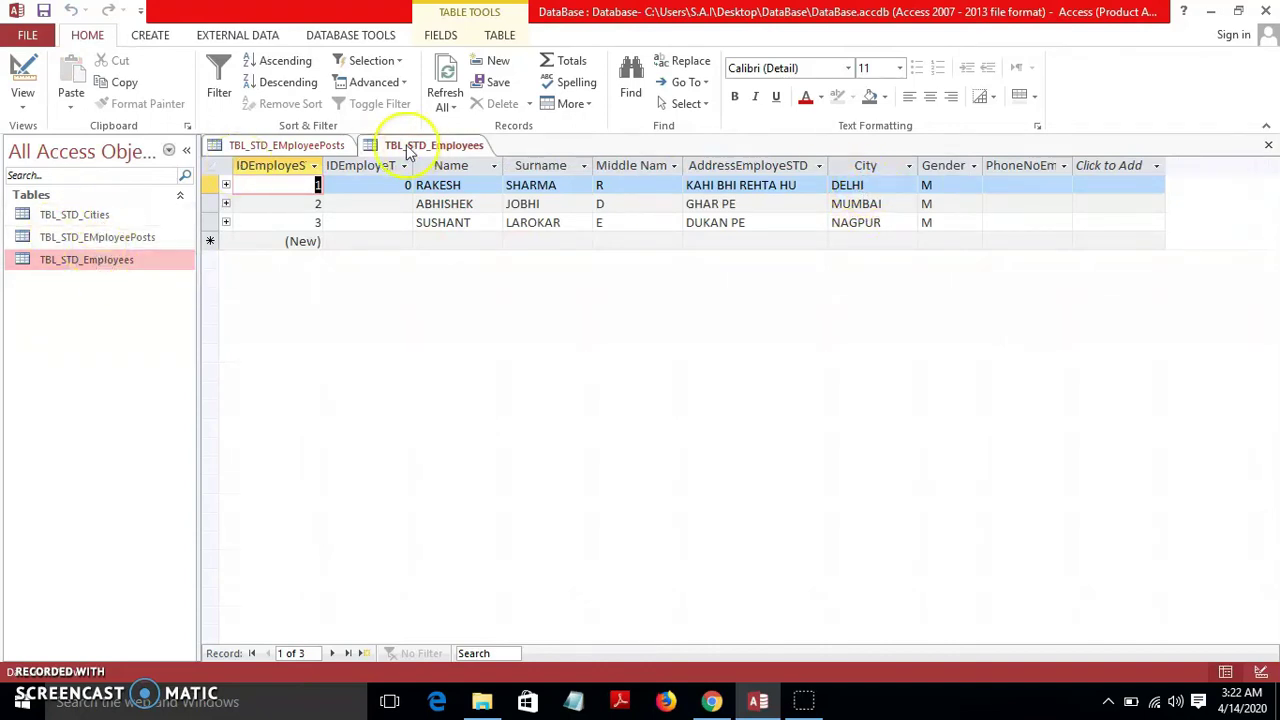
click(304, 141)
click(807, 186)
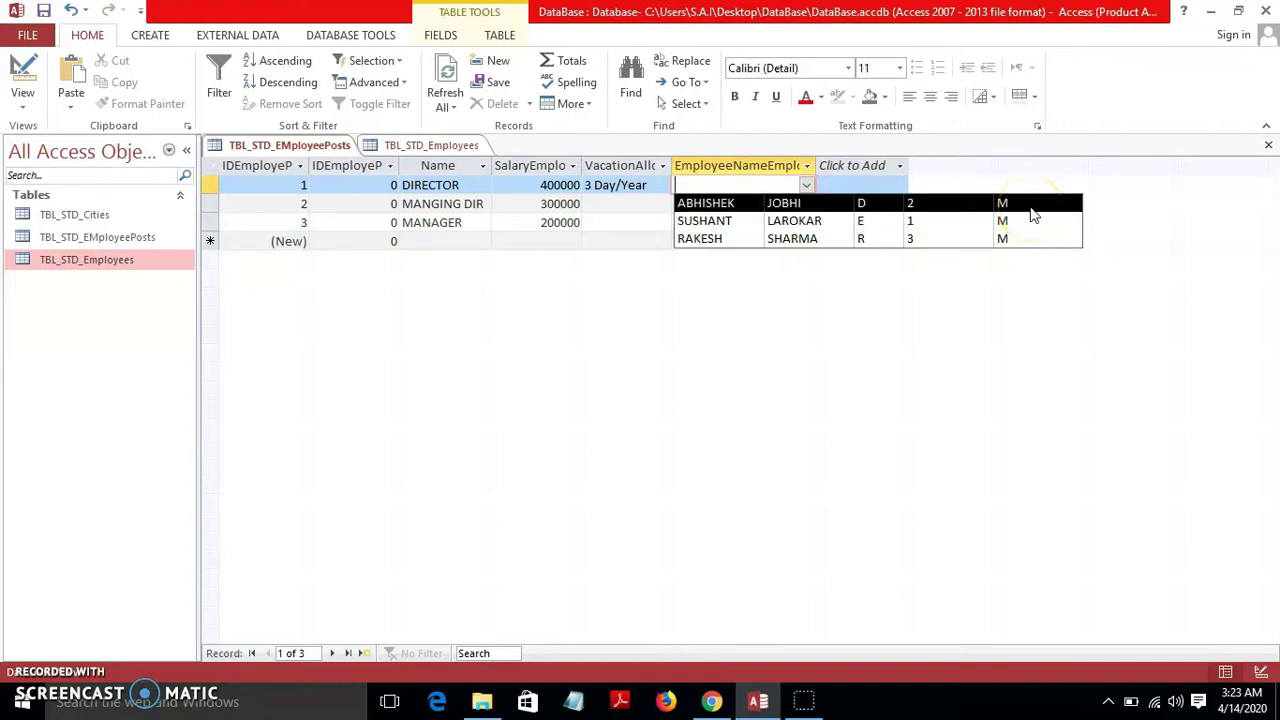
Step: In the TBL_STD_EMployeePosts design, set Column Heads to Yes in the employee name field's lookup properties
click(22, 75)
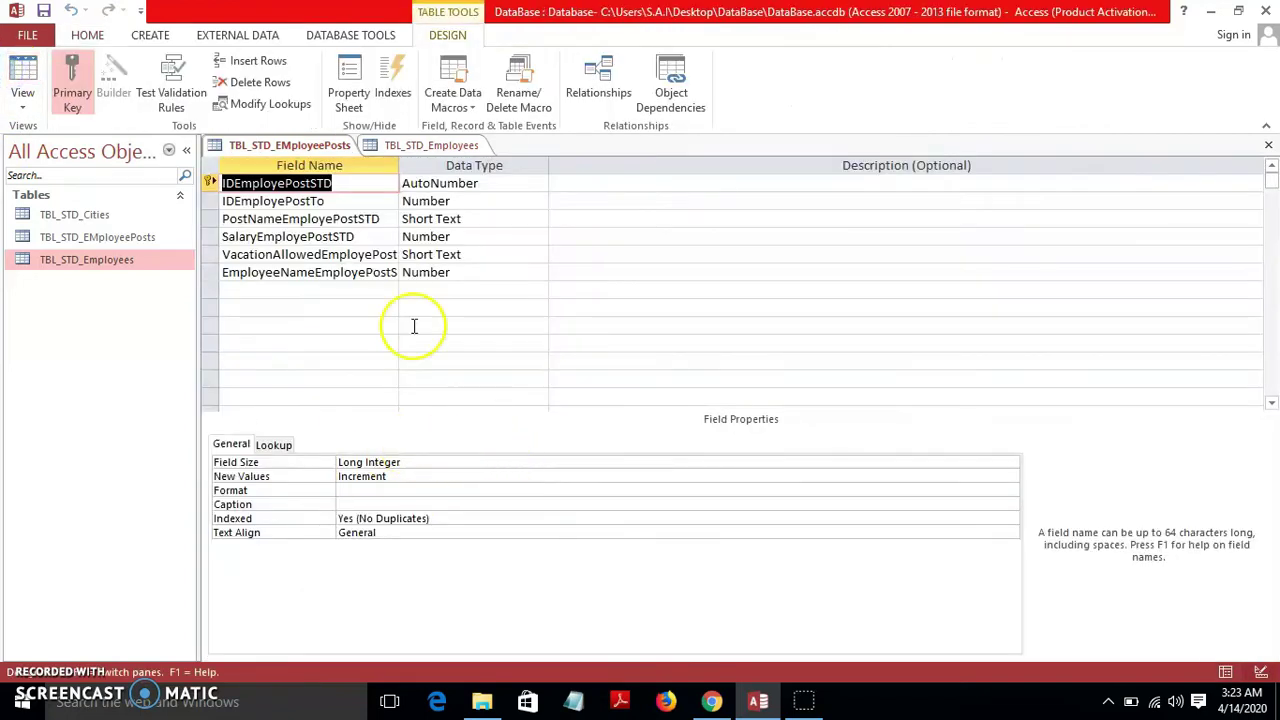
click(336, 277)
click(445, 272)
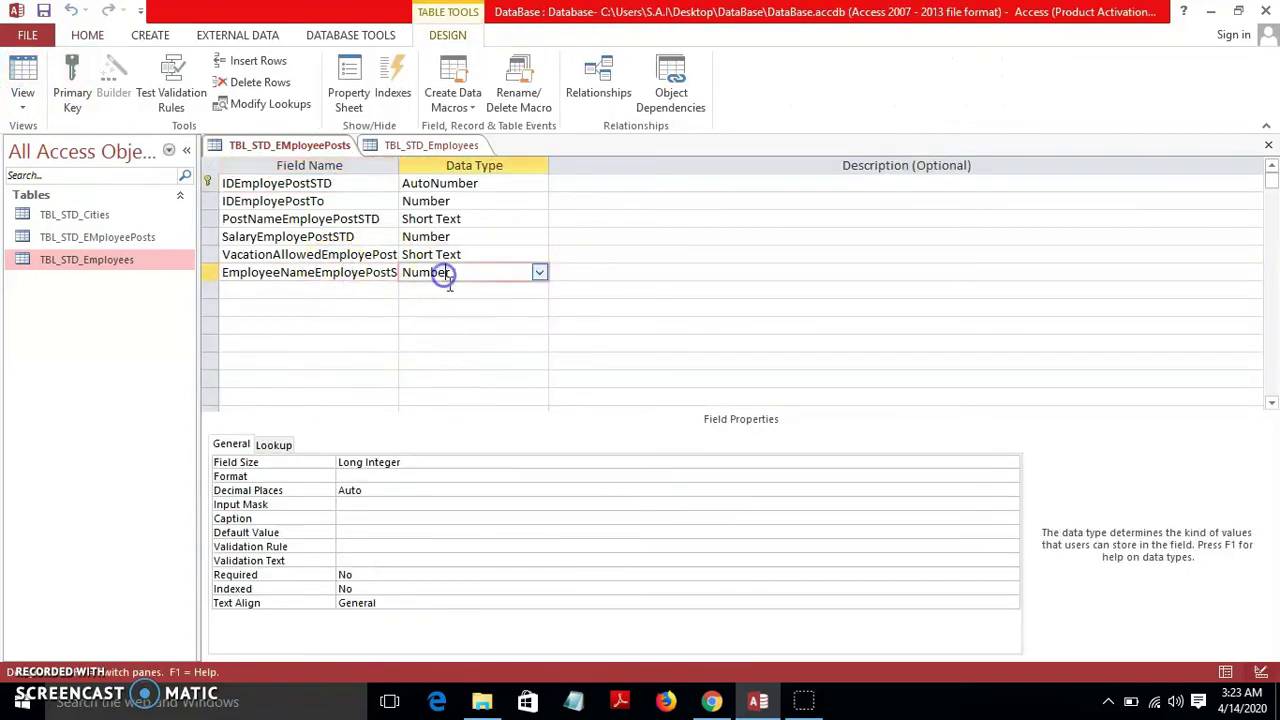
click(276, 444)
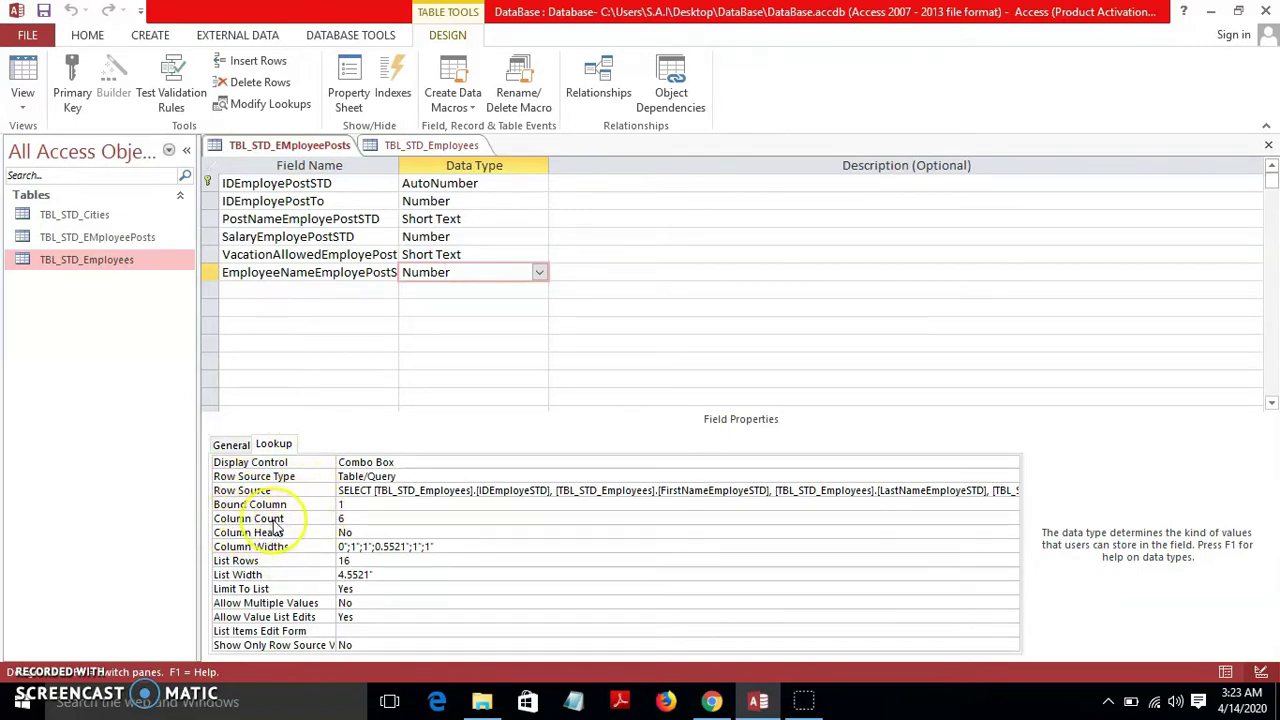
click(348, 518)
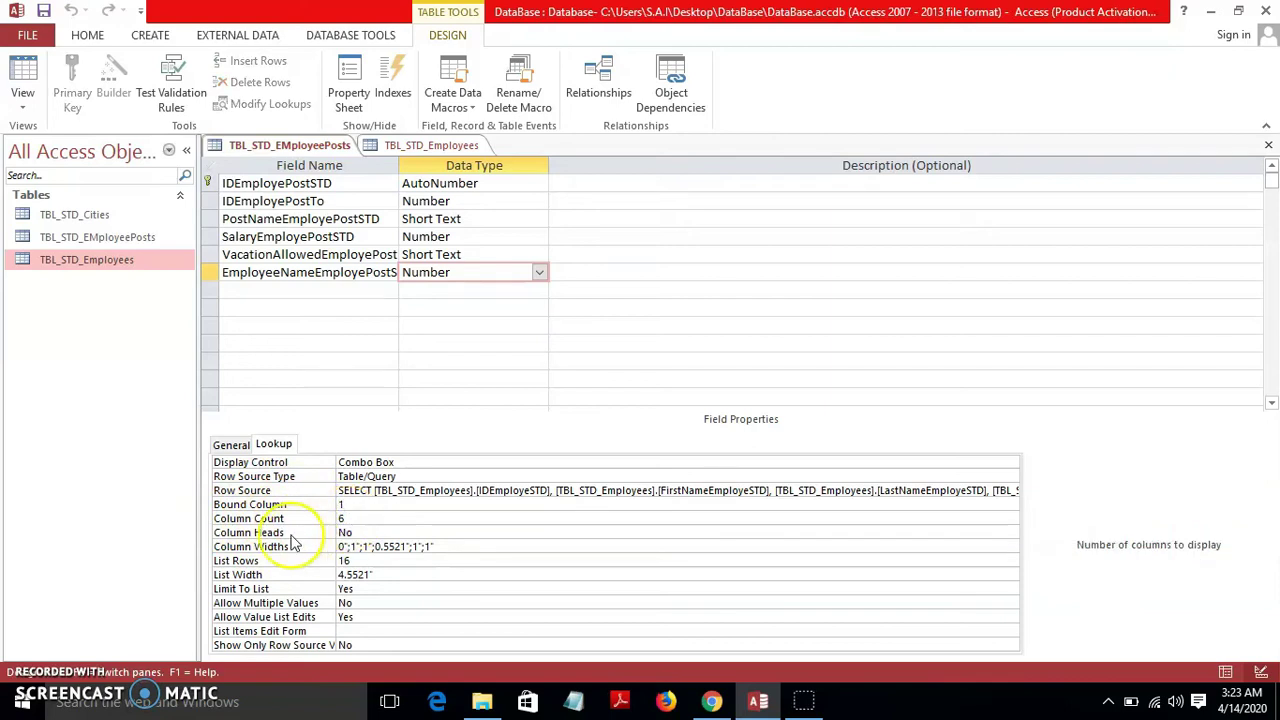
click(358, 532)
click(1011, 532)
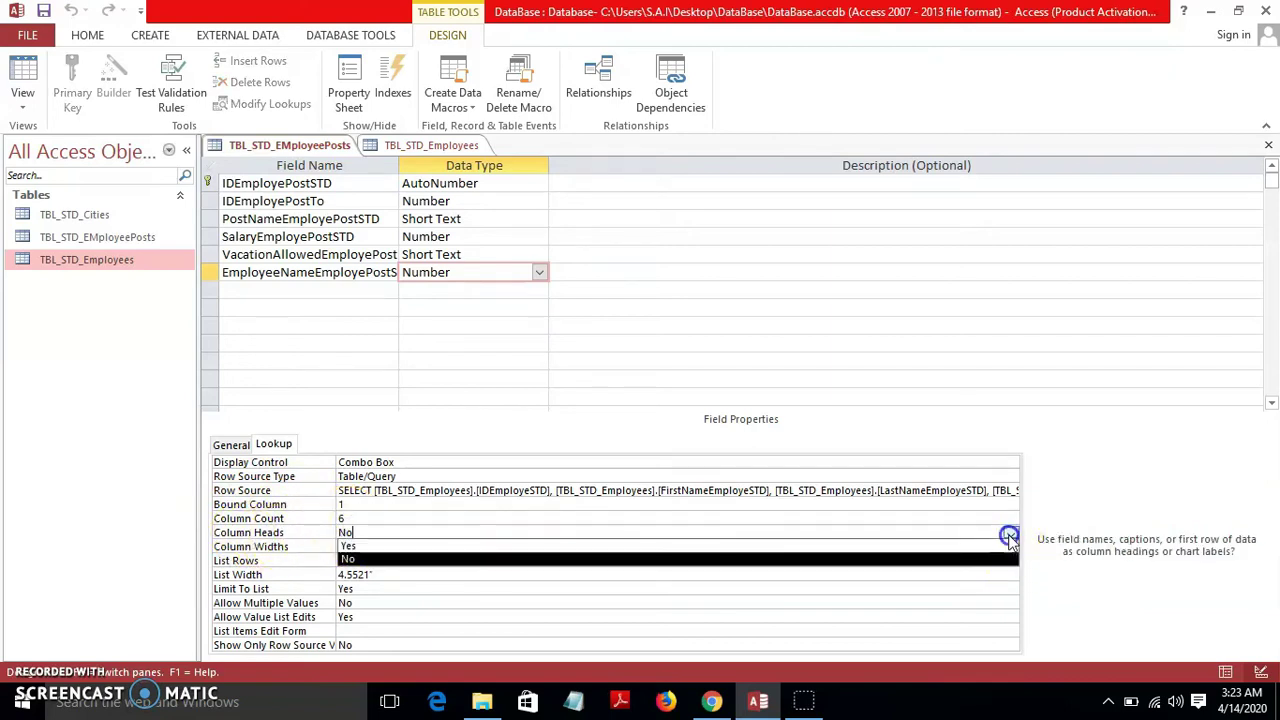
click(912, 547)
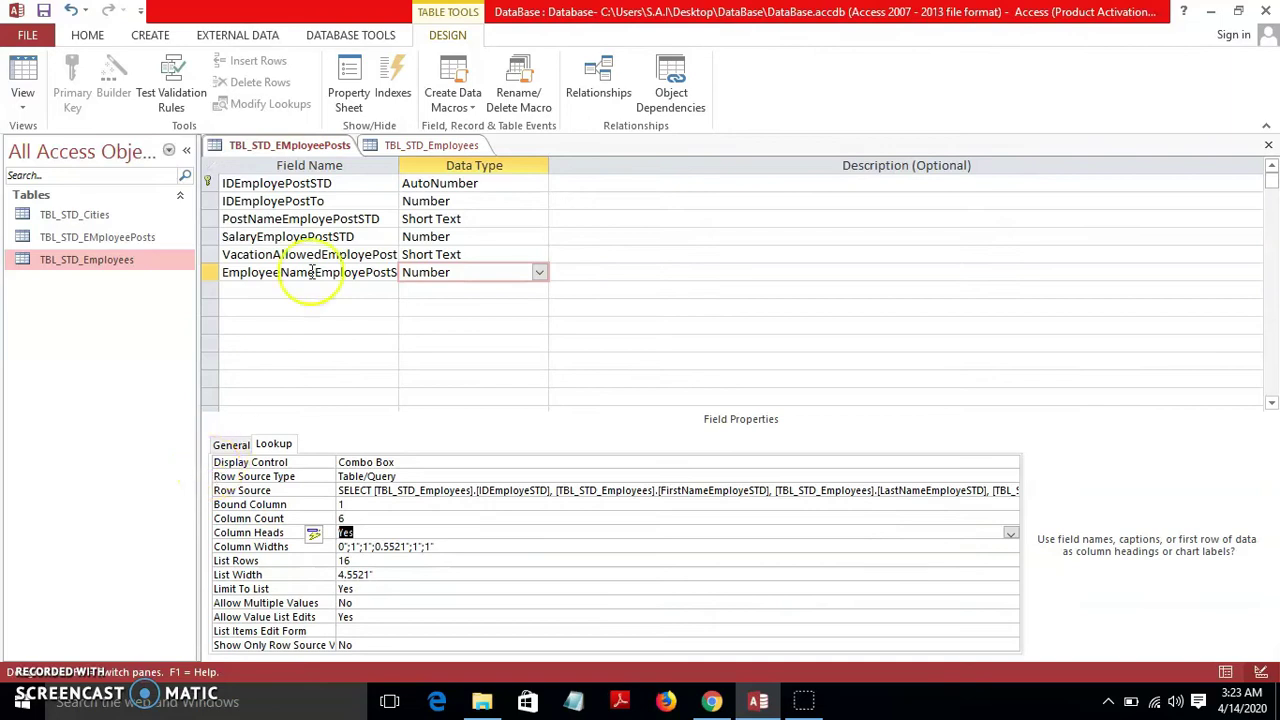
Step: View the Gender choices of the first record in TBL_STD_Employees and return to the TBL_STD_EMployeePosts design
click(407, 147)
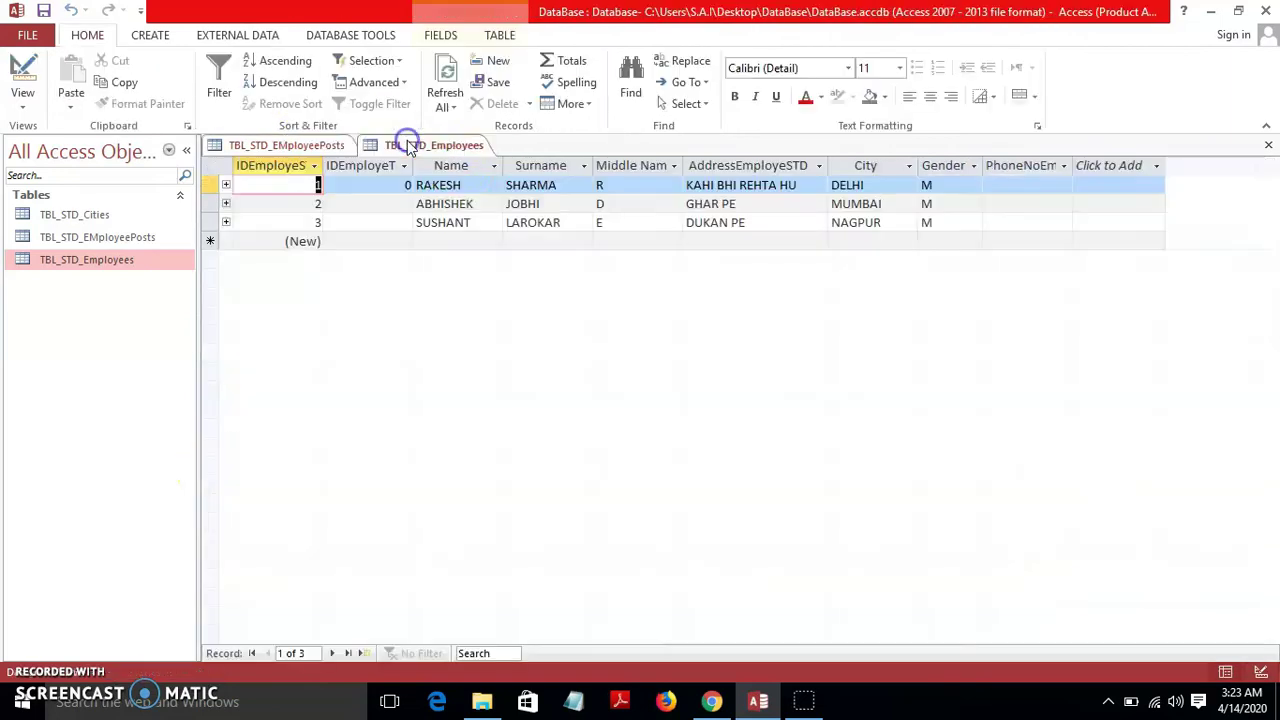
click(971, 184)
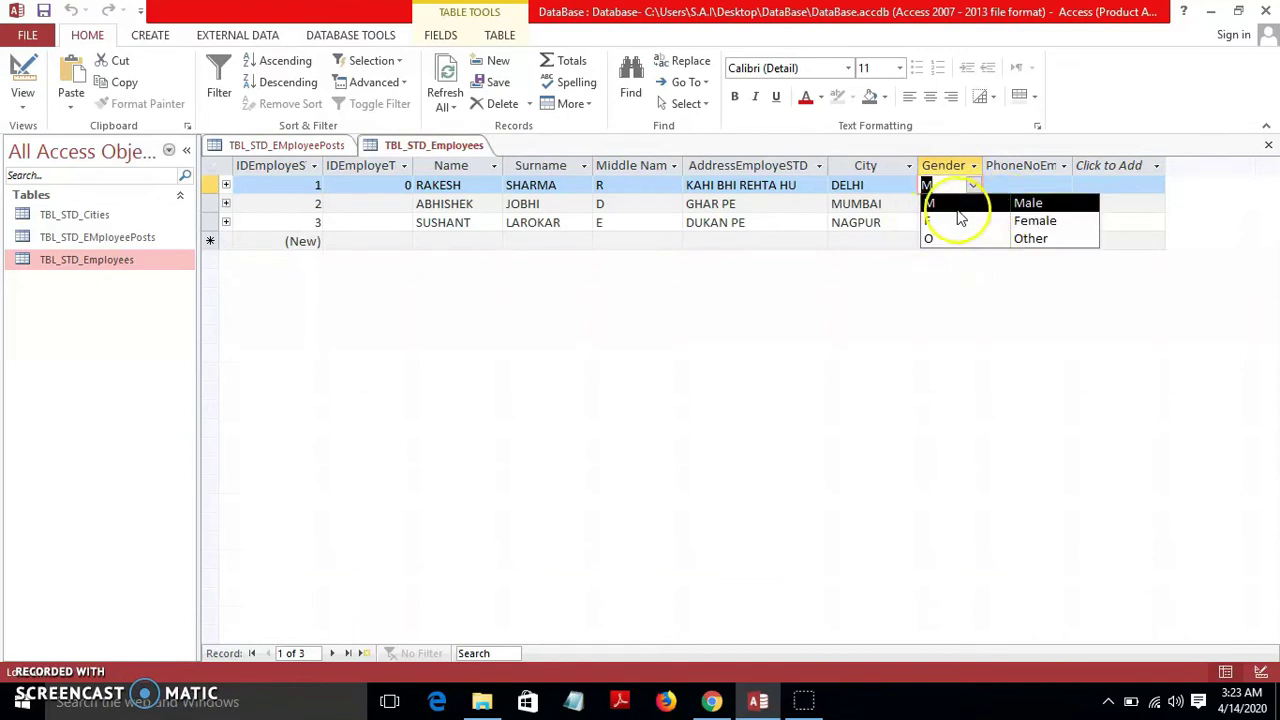
click(323, 146)
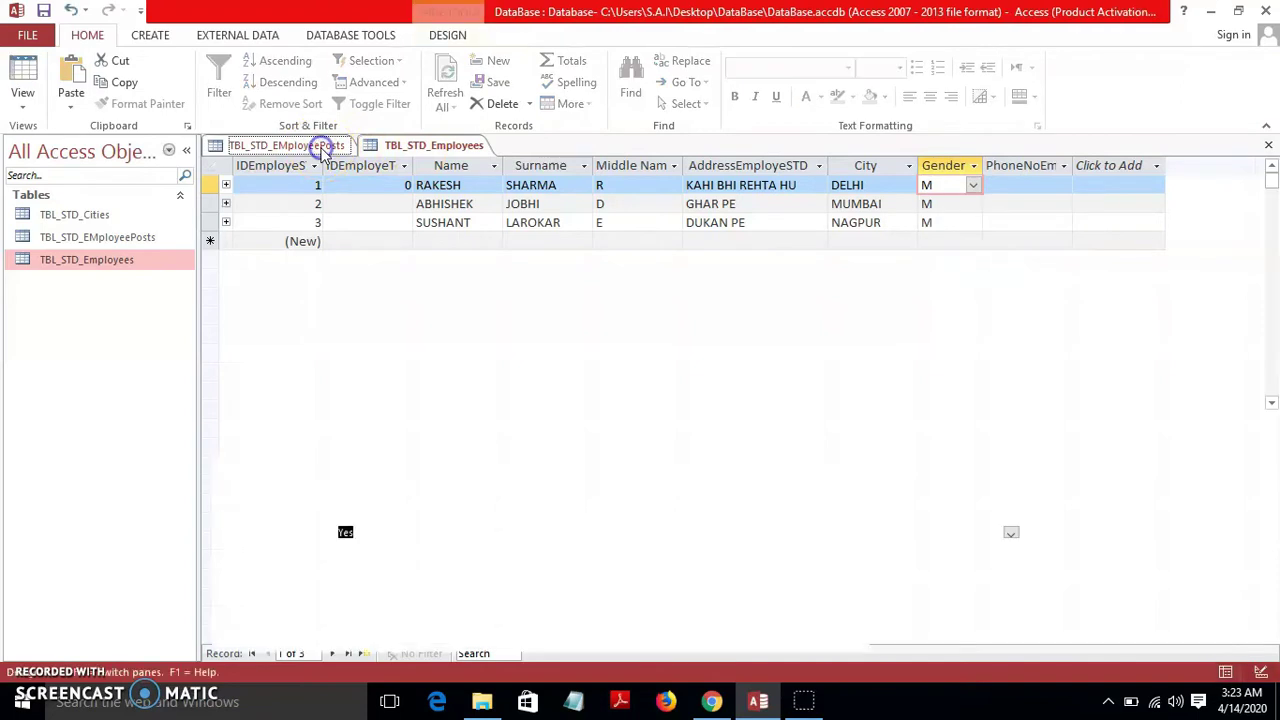
Step: Set the lookup's Column Widths to 0";1";1";0.5";0.5";0.3" and its List Width to 3.5"
click(345, 550)
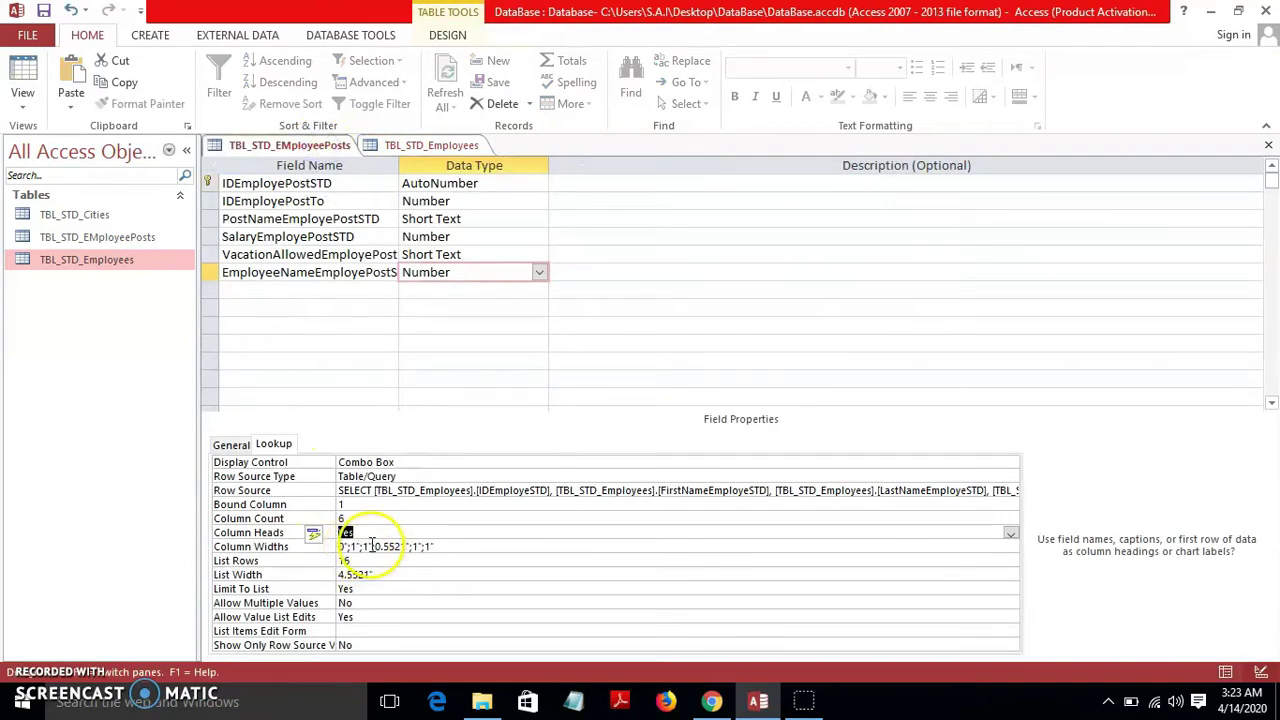
click(405, 546)
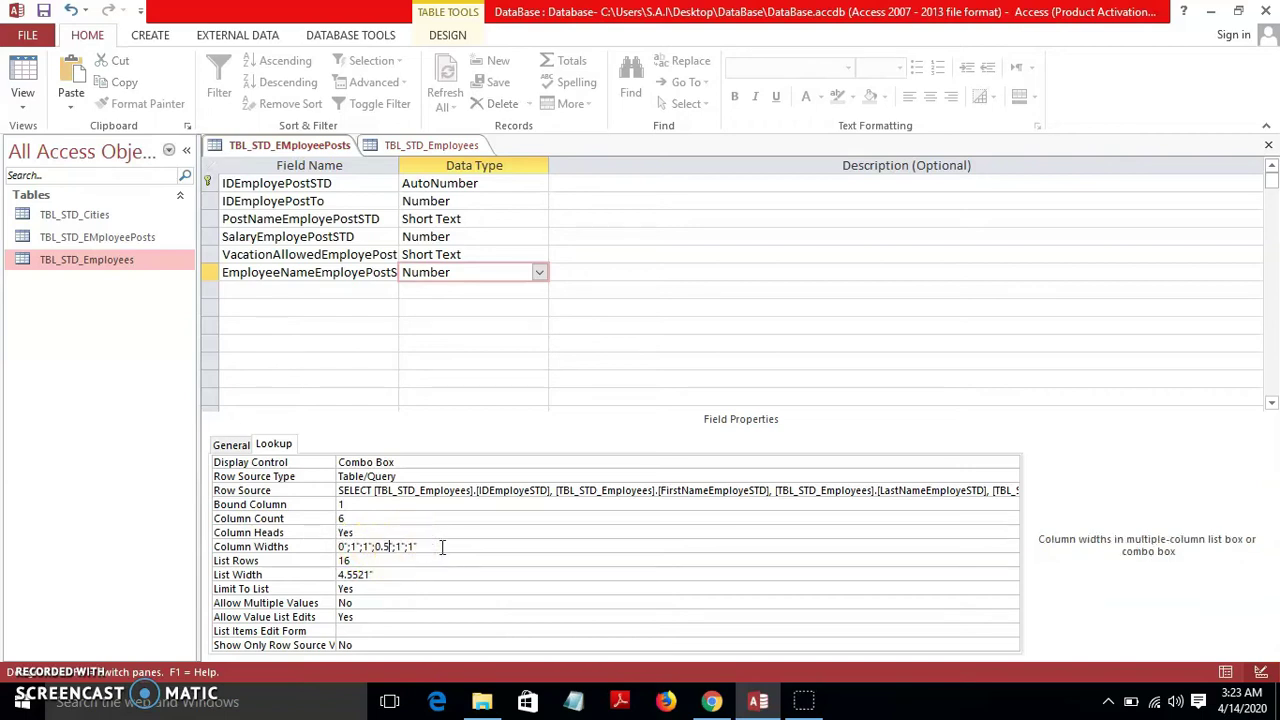
click(399, 546)
click(403, 561)
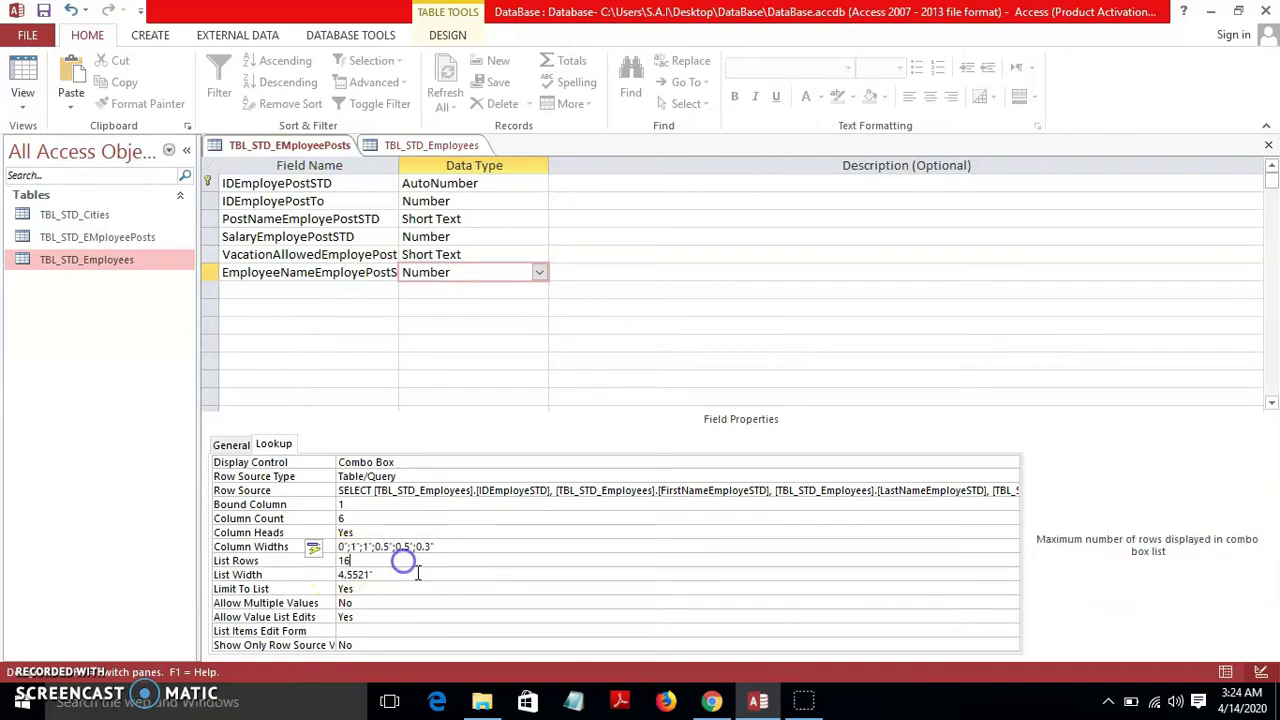
click(366, 573)
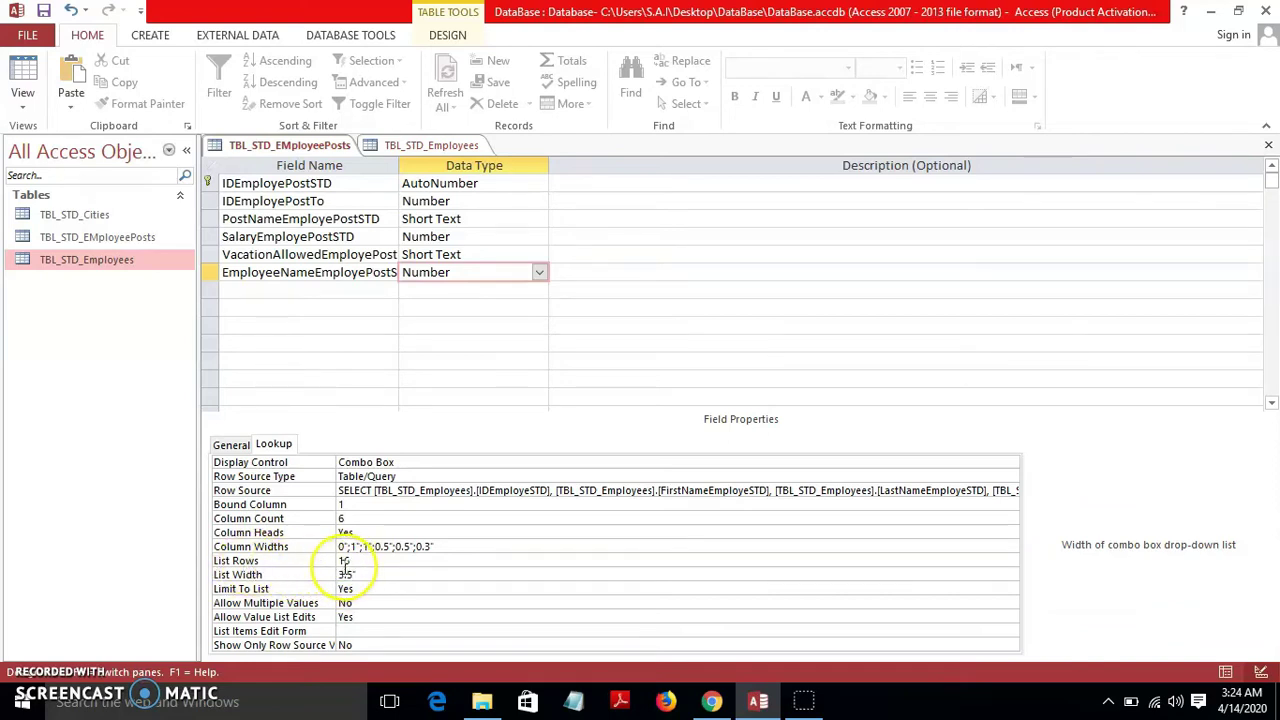
Step: Show the table's records and examine the headings and column widths of the DIRECTOR record's employee name list
click(28, 70)
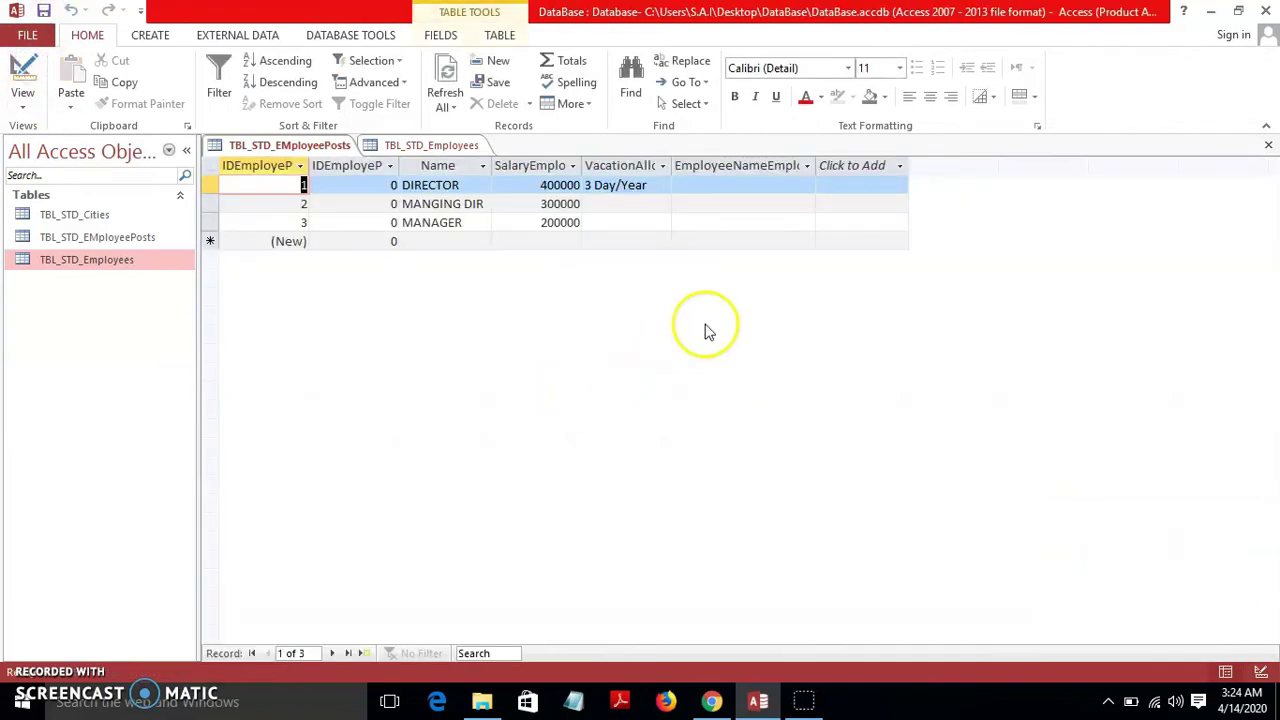
click(749, 184)
click(805, 185)
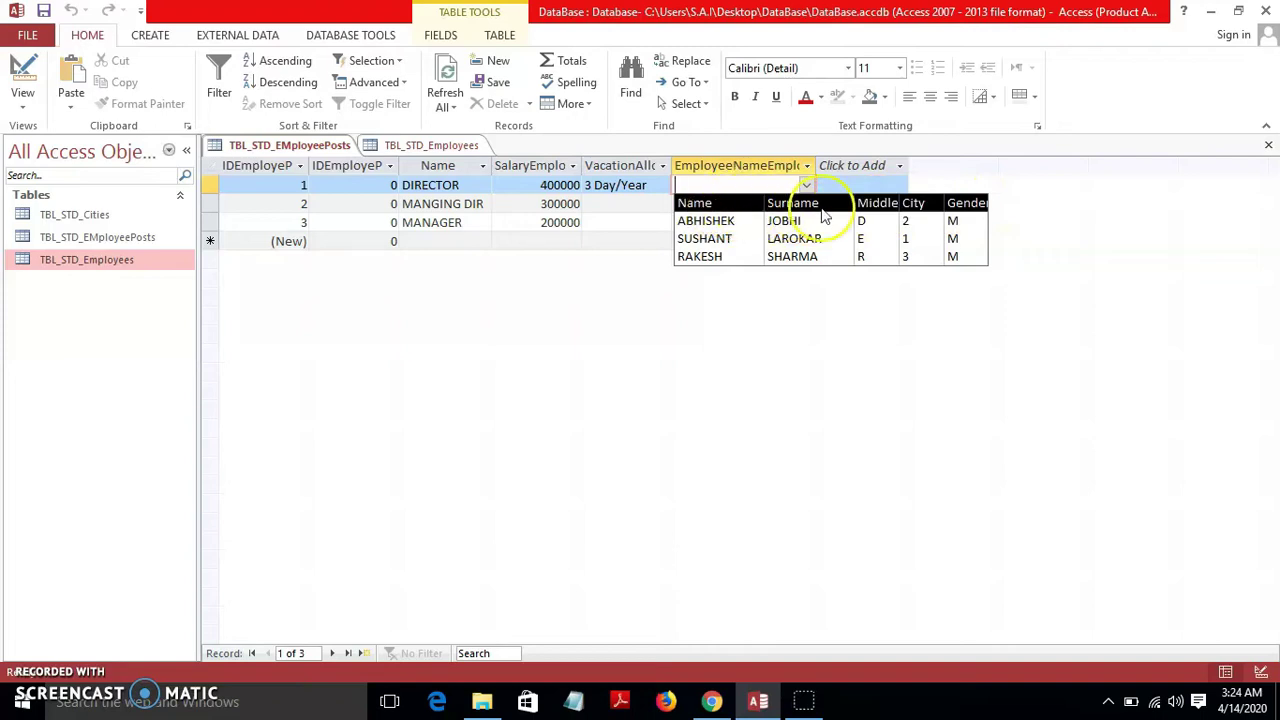
click(730, 201)
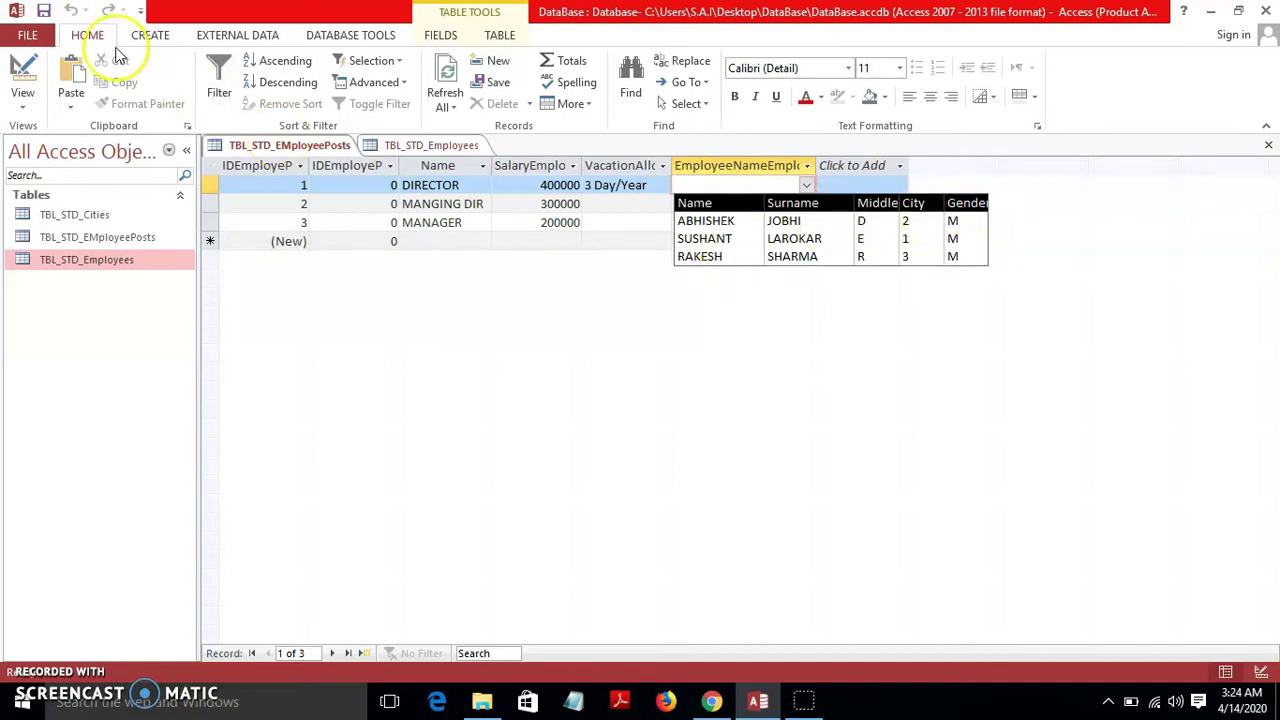
Step: Set the last lookup column's width to 0.4" in the employee name field and save the table design
click(24, 92)
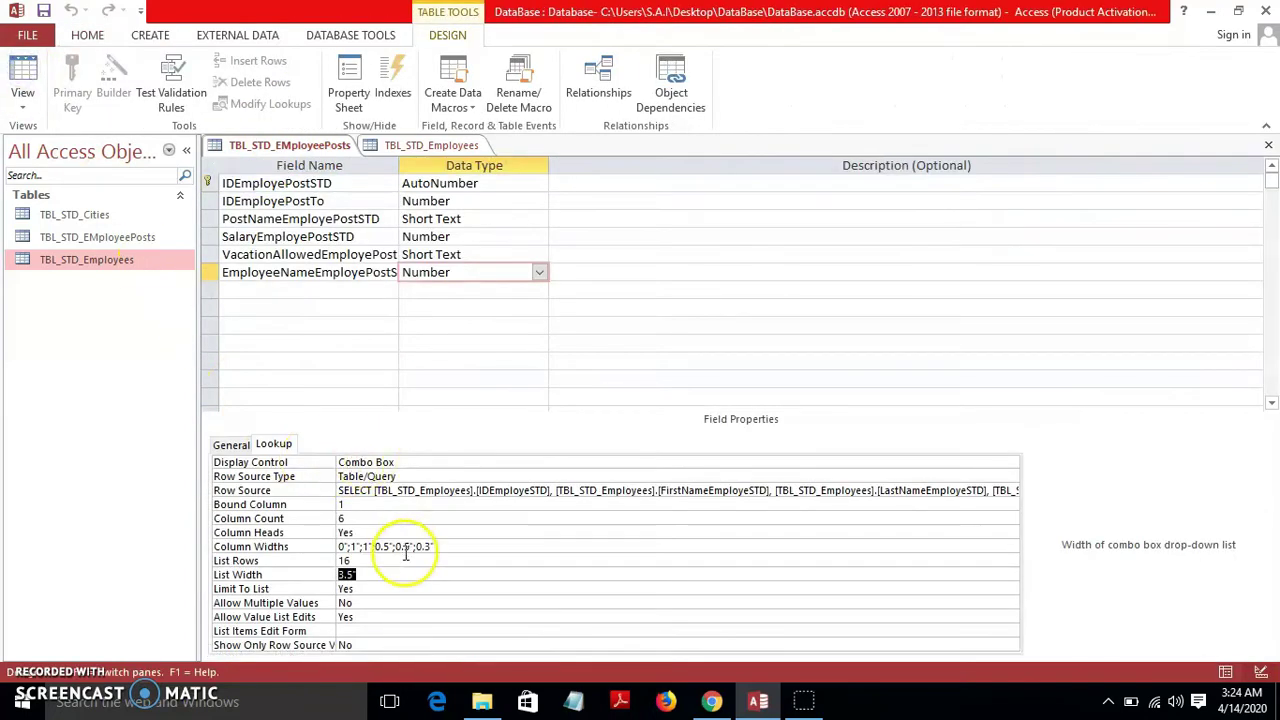
click(431, 546)
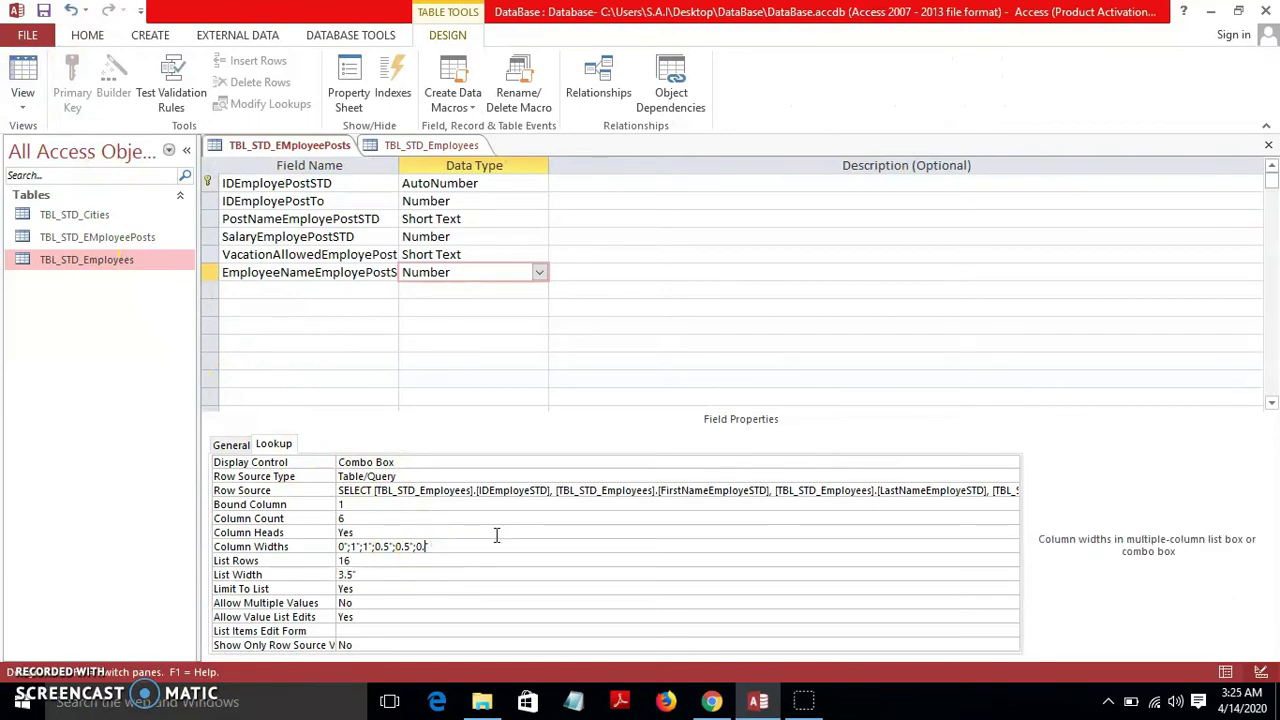
click(44, 10)
Step: Check the DIRECTOR record's employee name list, close both tables, and check it again after reopening TBL_STD_EMployeePosts
click(20, 85)
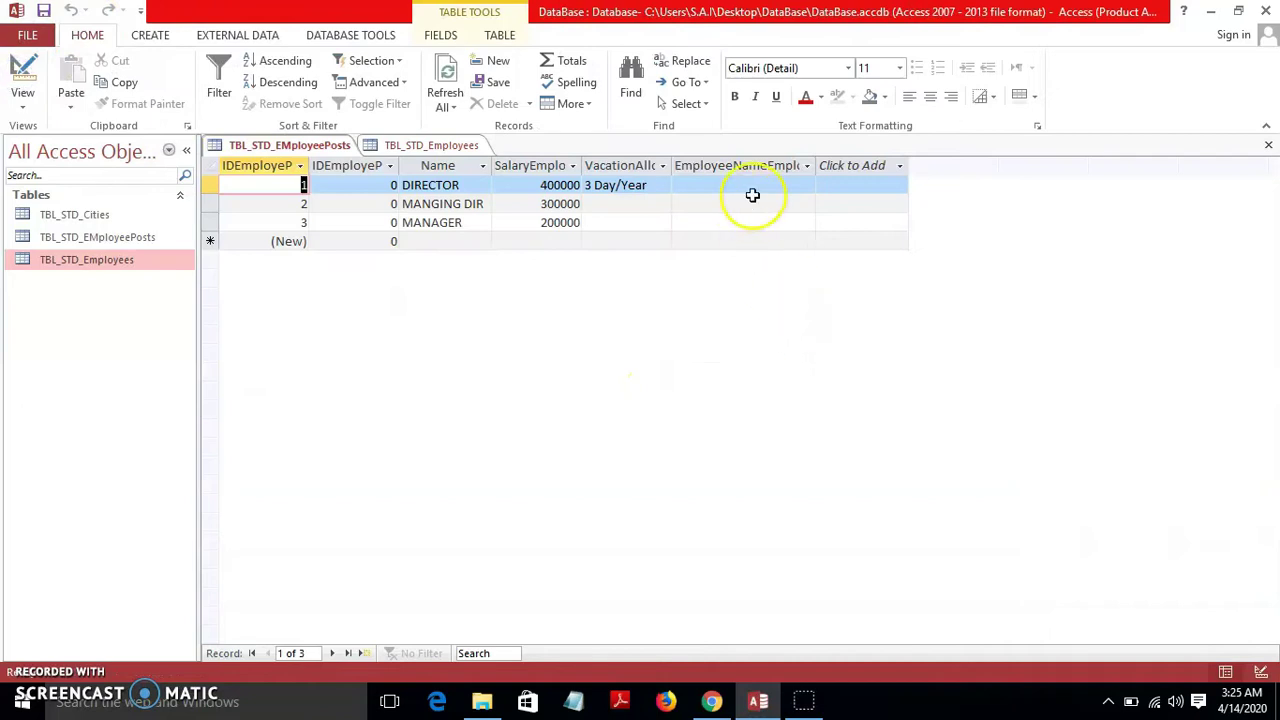
click(806, 185)
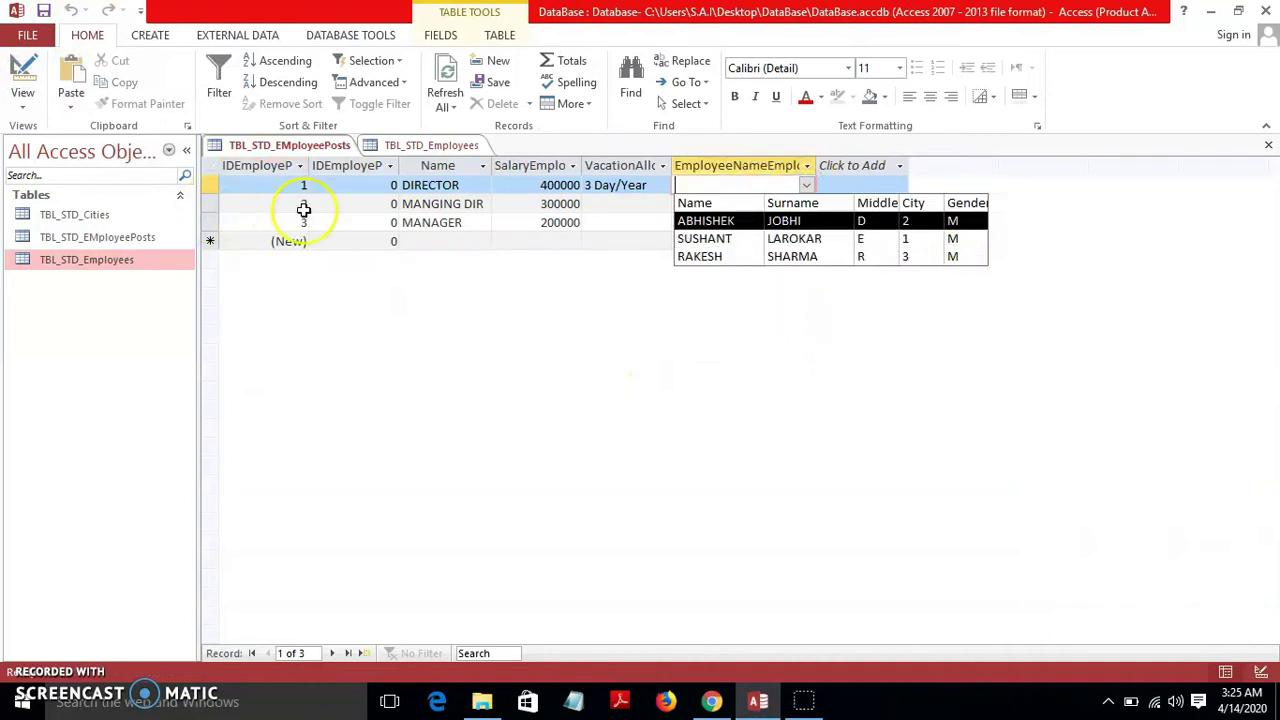
click(1268, 145)
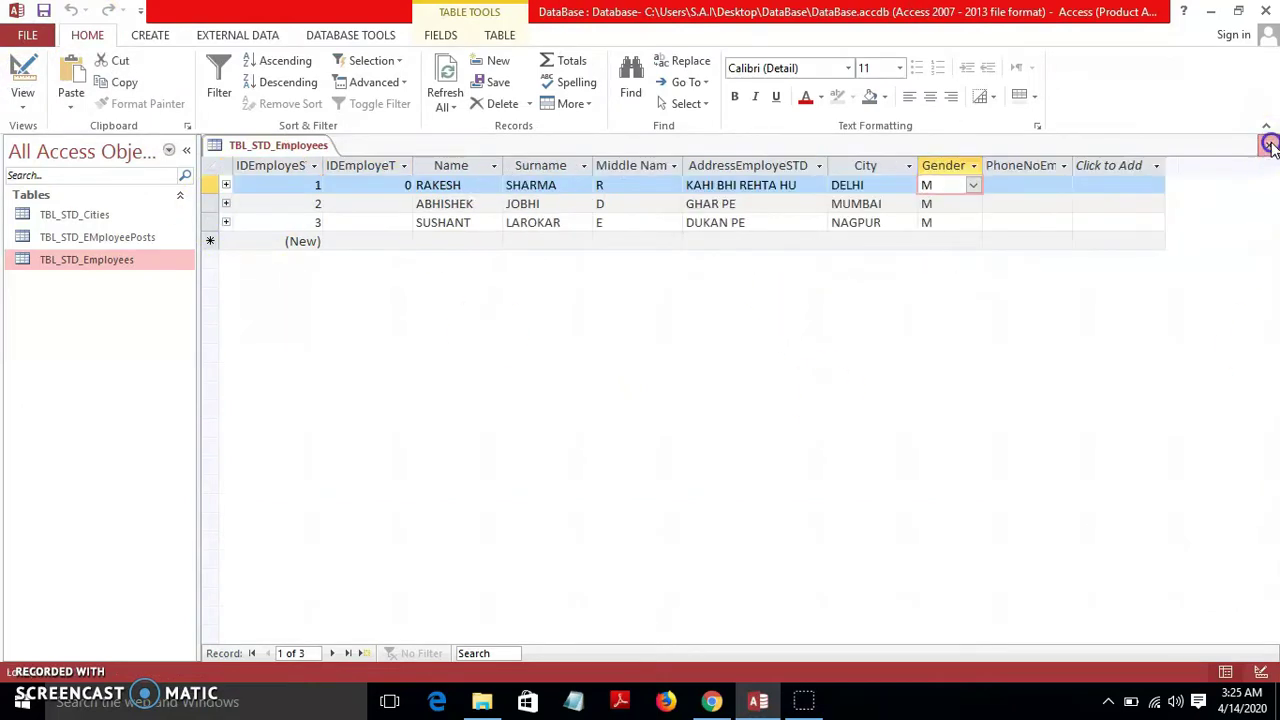
click(1270, 148)
double_click(125, 240)
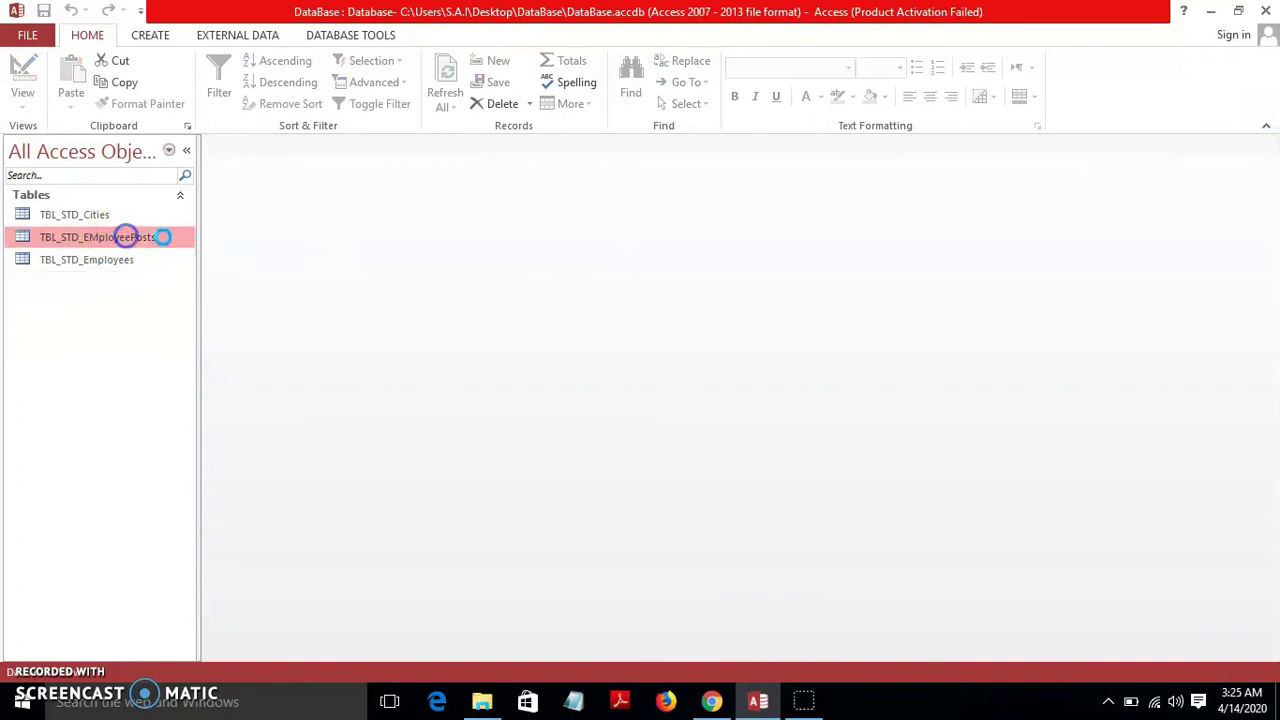
click(807, 182)
click(807, 184)
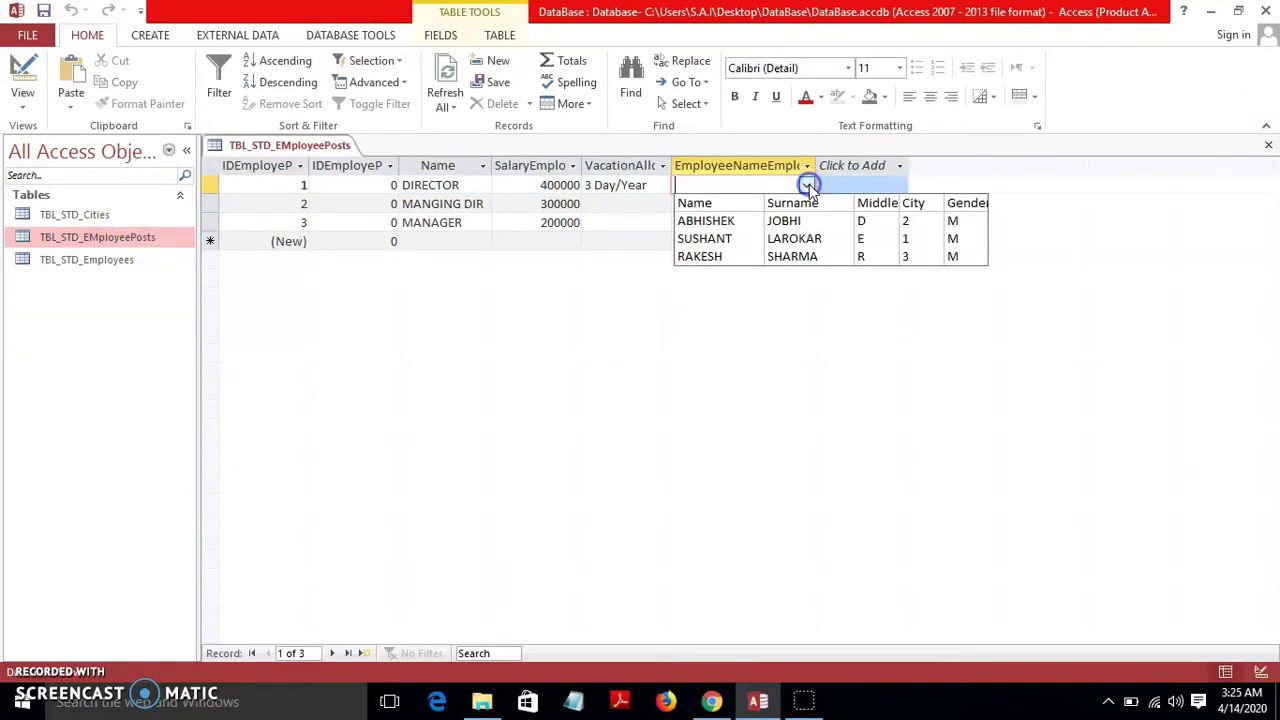
Step: Set the employee name lookup's List Width to 3.8" and its last column width to 0.5", and save the table design
click(24, 78)
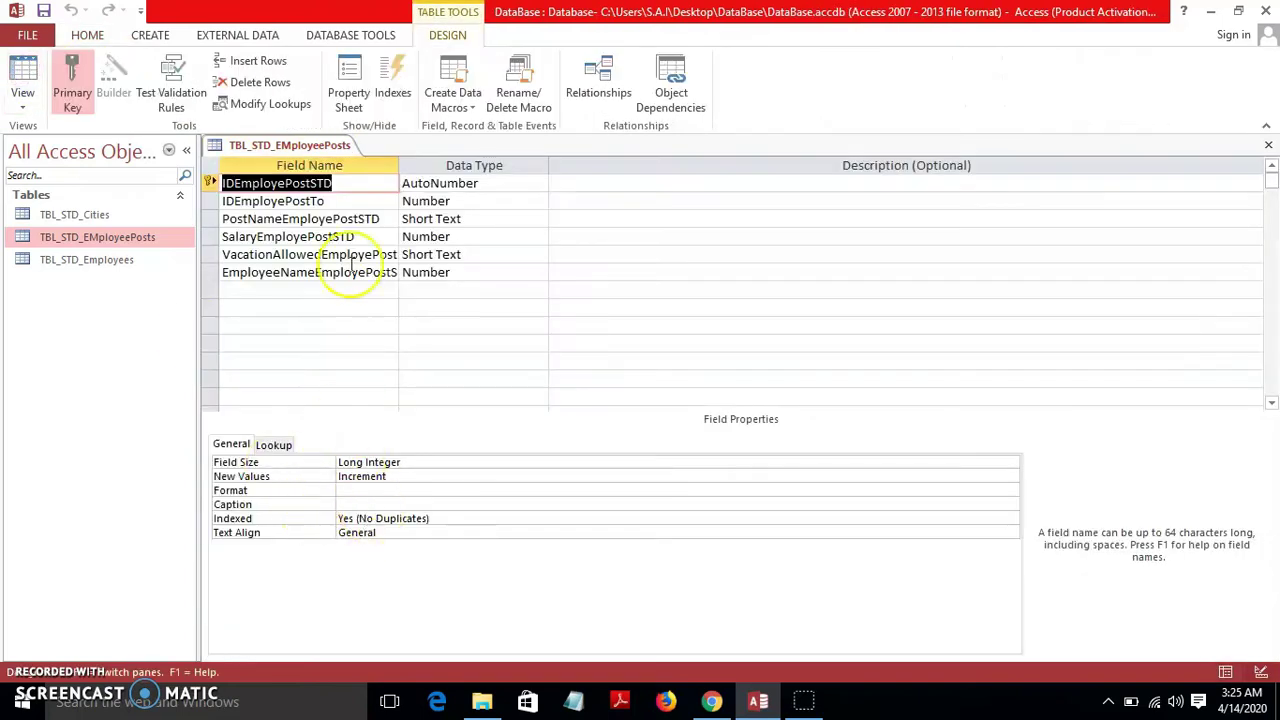
click(430, 272)
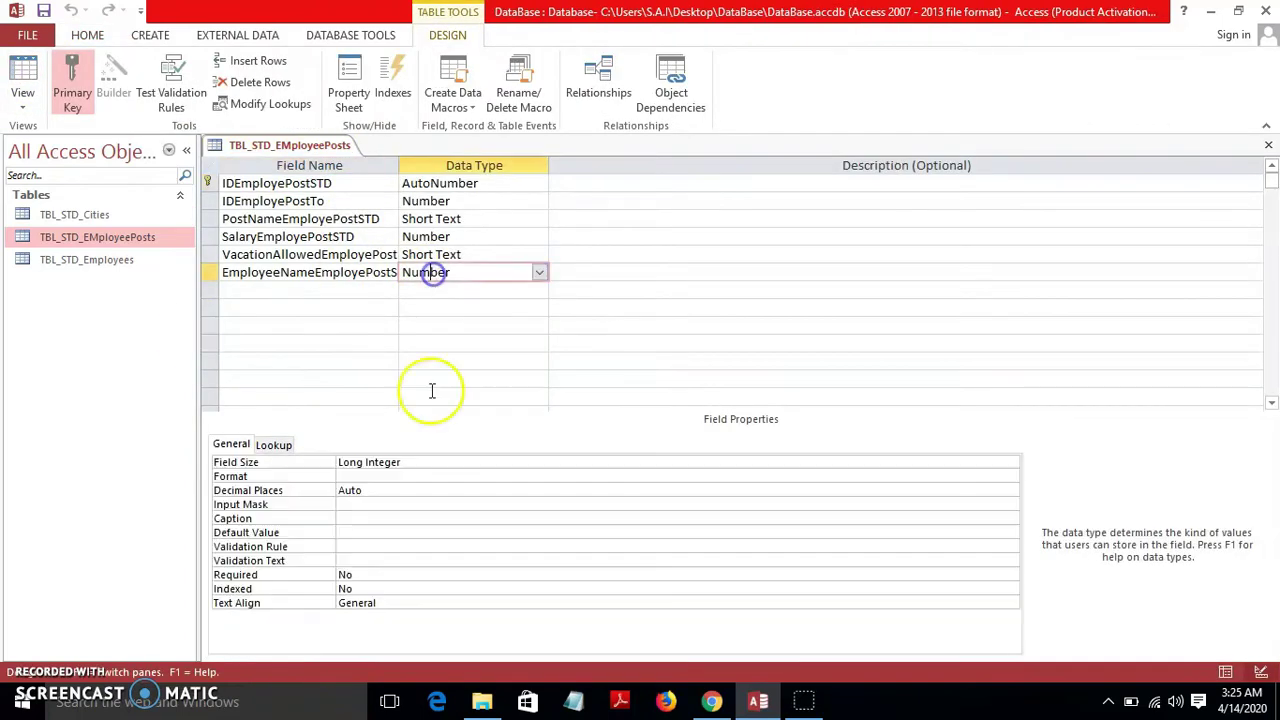
click(274, 444)
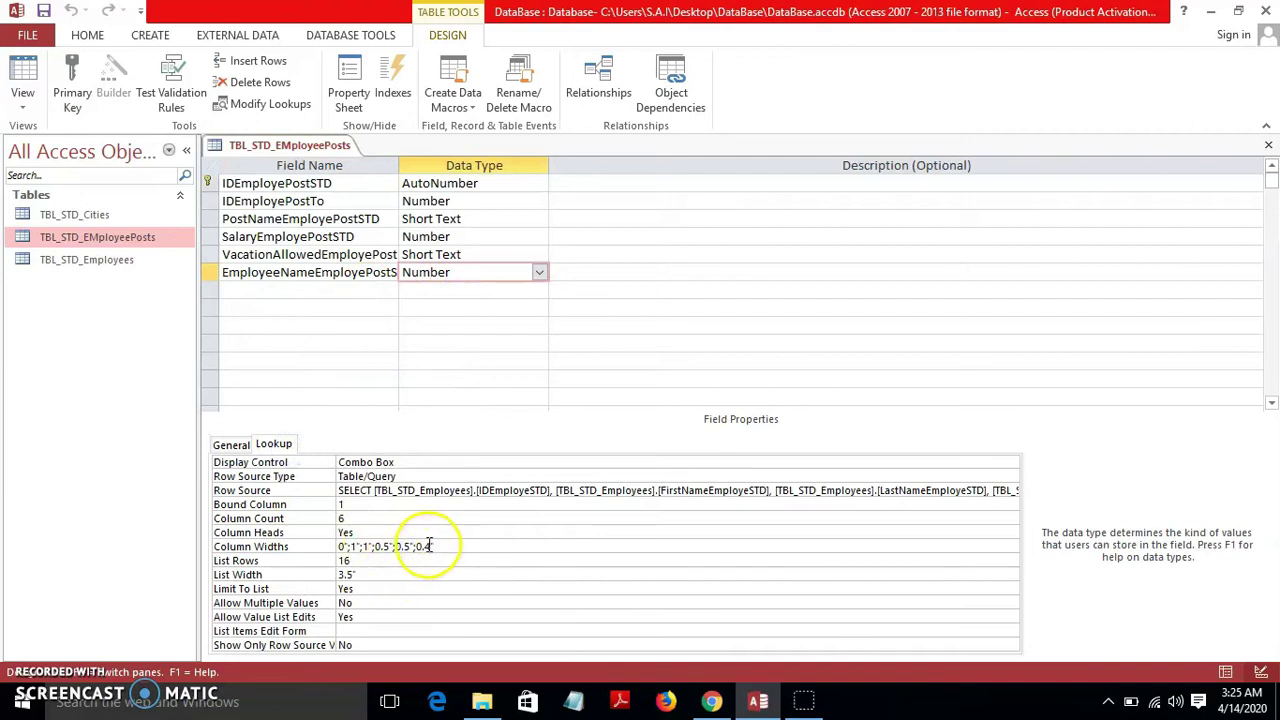
click(430, 546)
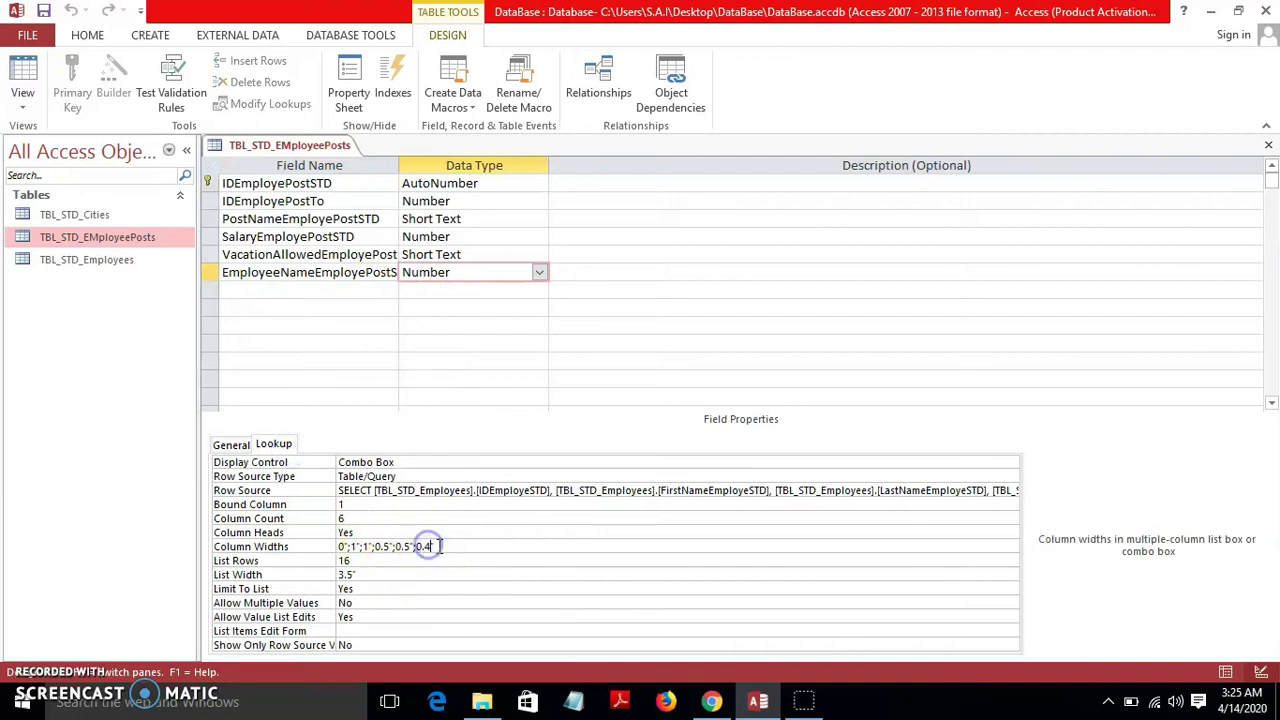
click(349, 574)
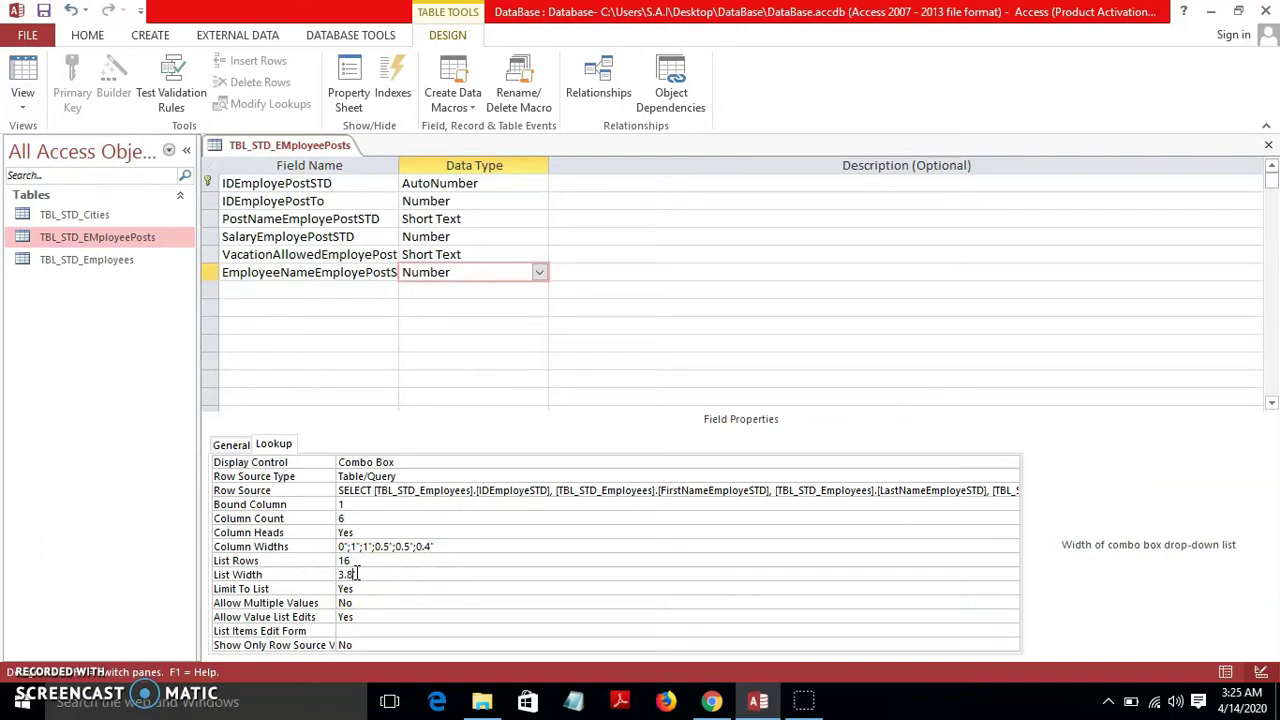
click(428, 546)
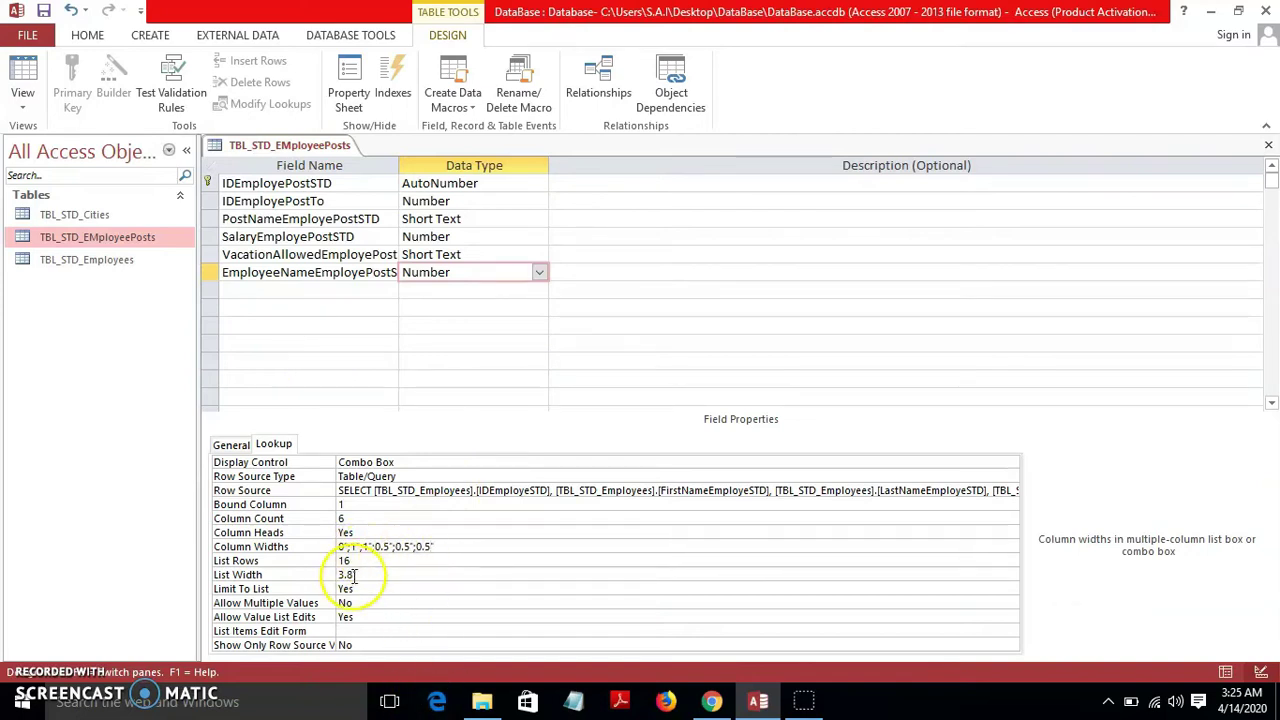
click(44, 11)
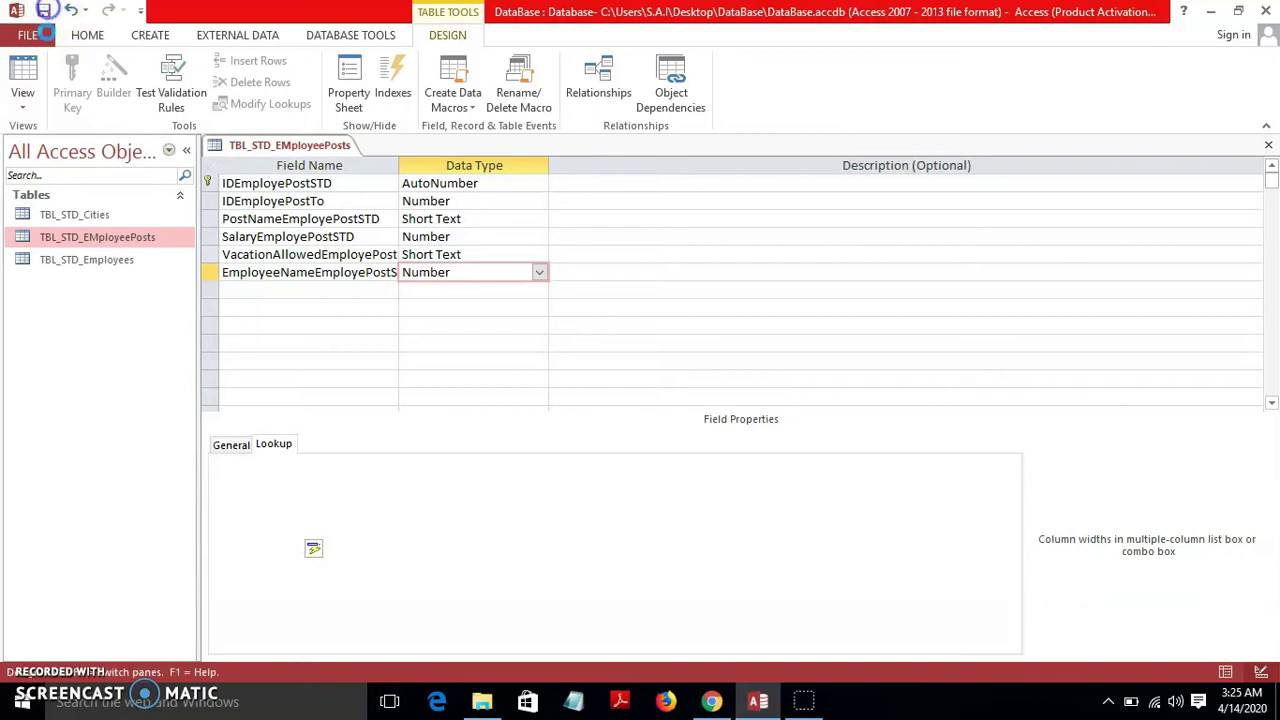
Step: Show the records and examine the resized employee name list for the DIRECTOR record
click(22, 80)
click(777, 192)
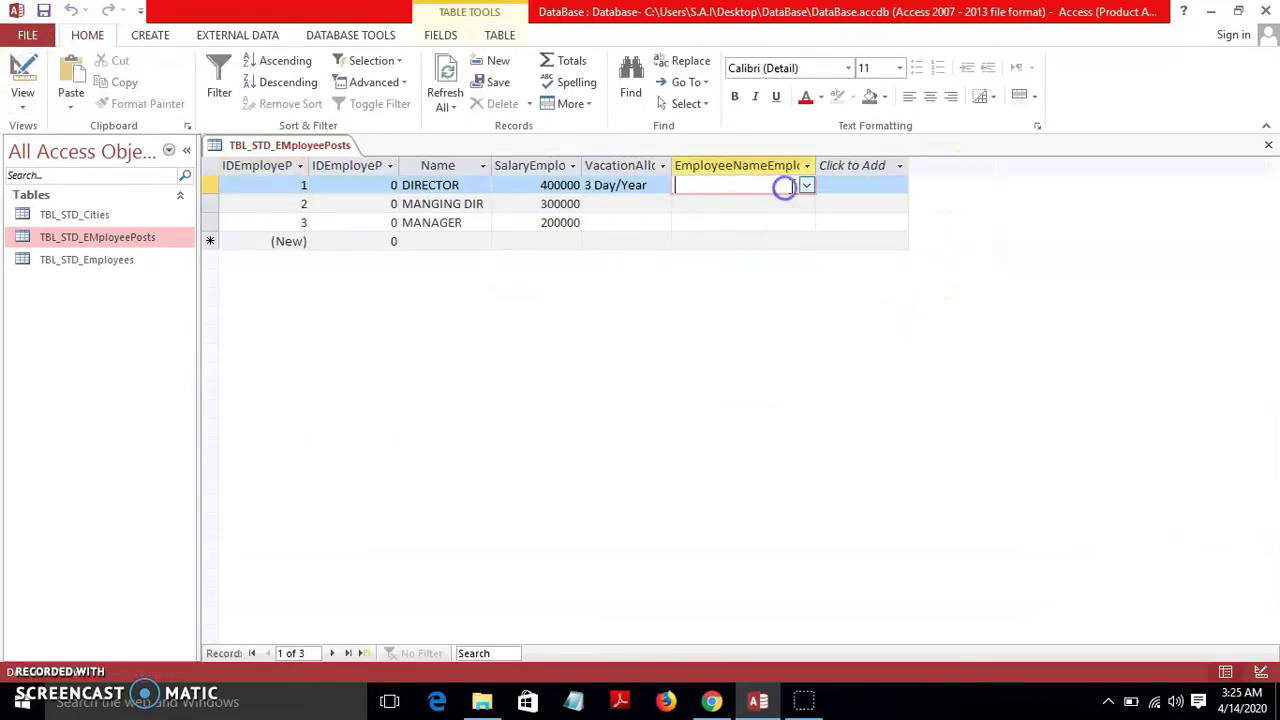
click(805, 184)
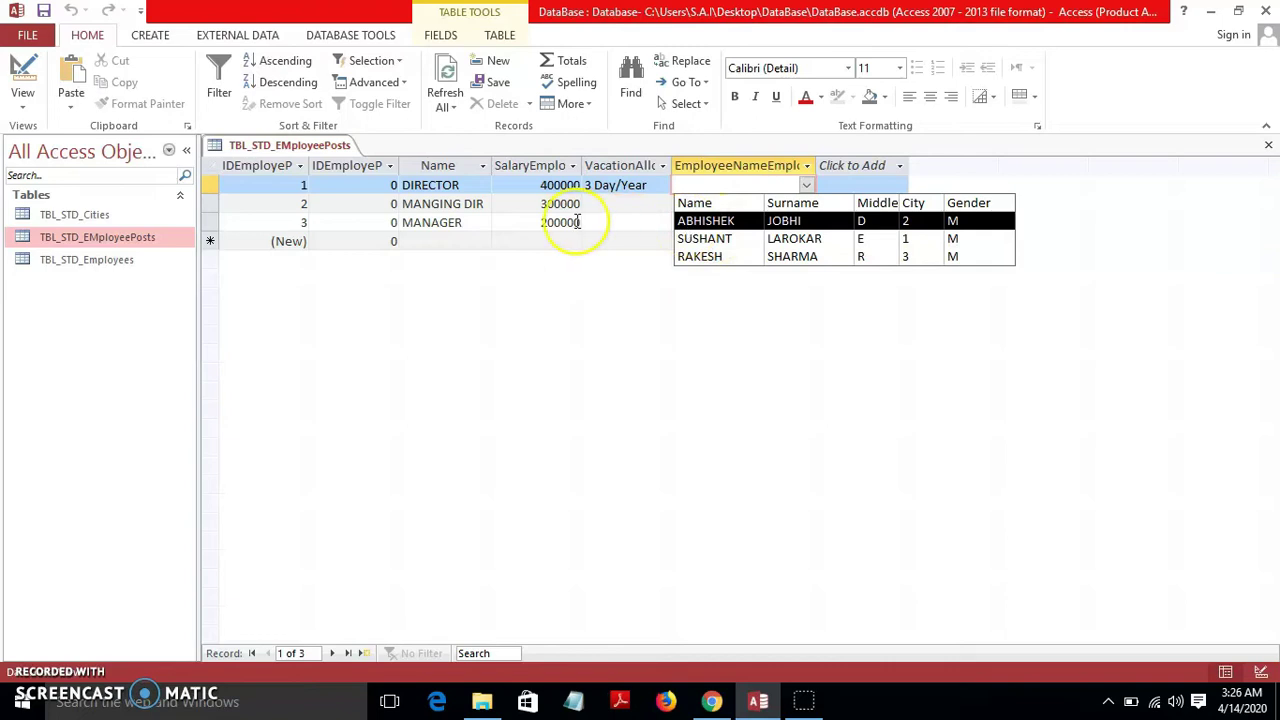
Step: Examine the employee name list for the MANGING DIR record
click(460, 204)
click(710, 204)
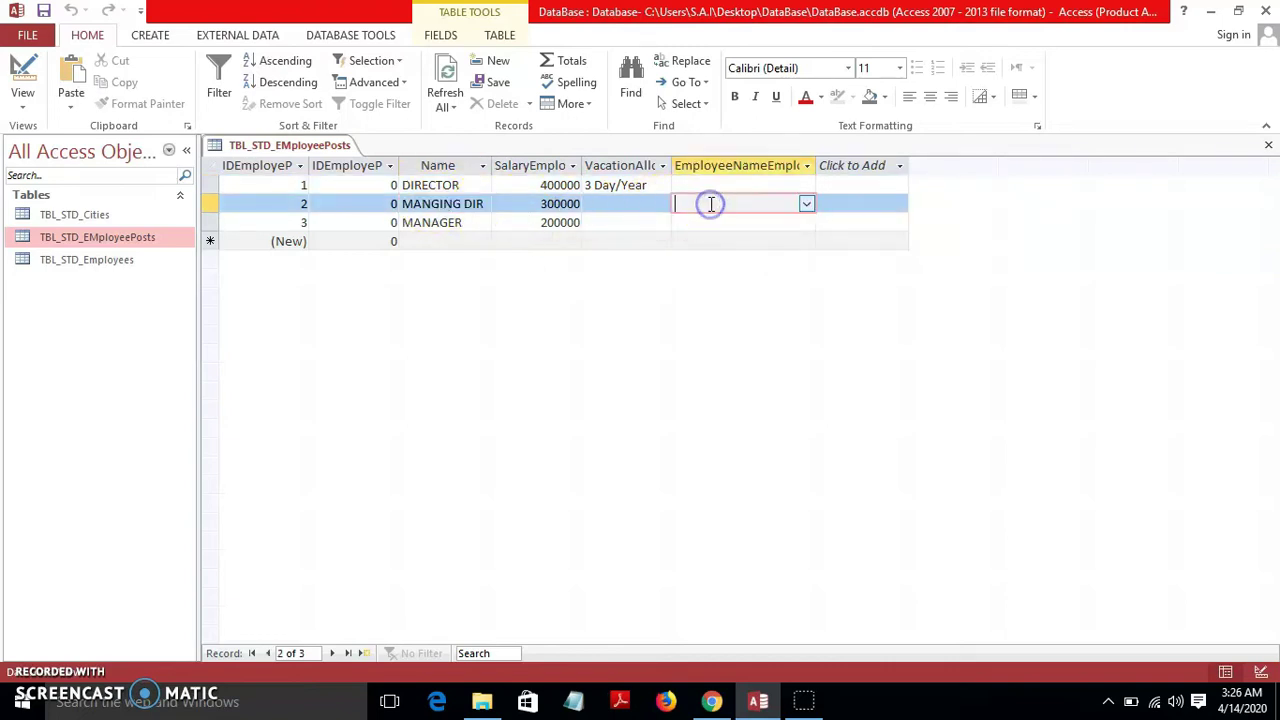
click(806, 204)
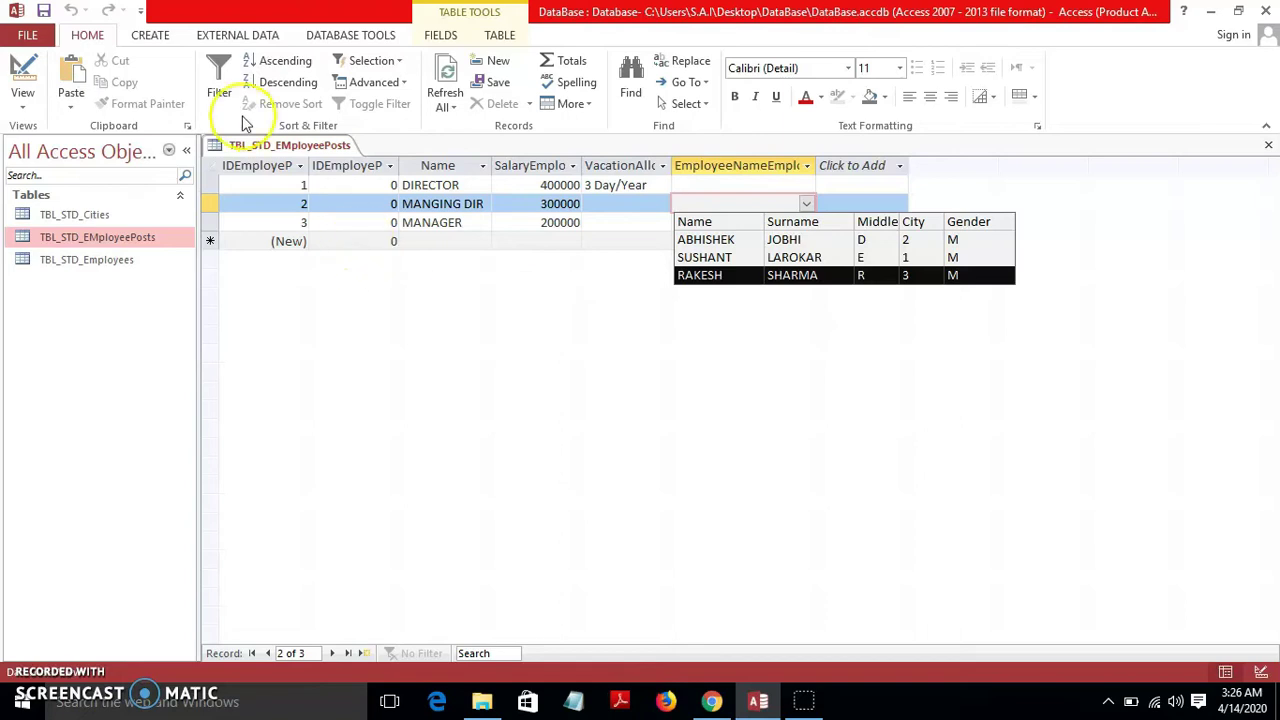
Step: Review the employee name field's lookup properties in the table design, save the design, and close TBL_STD_EMployeePosts
click(47, 12)
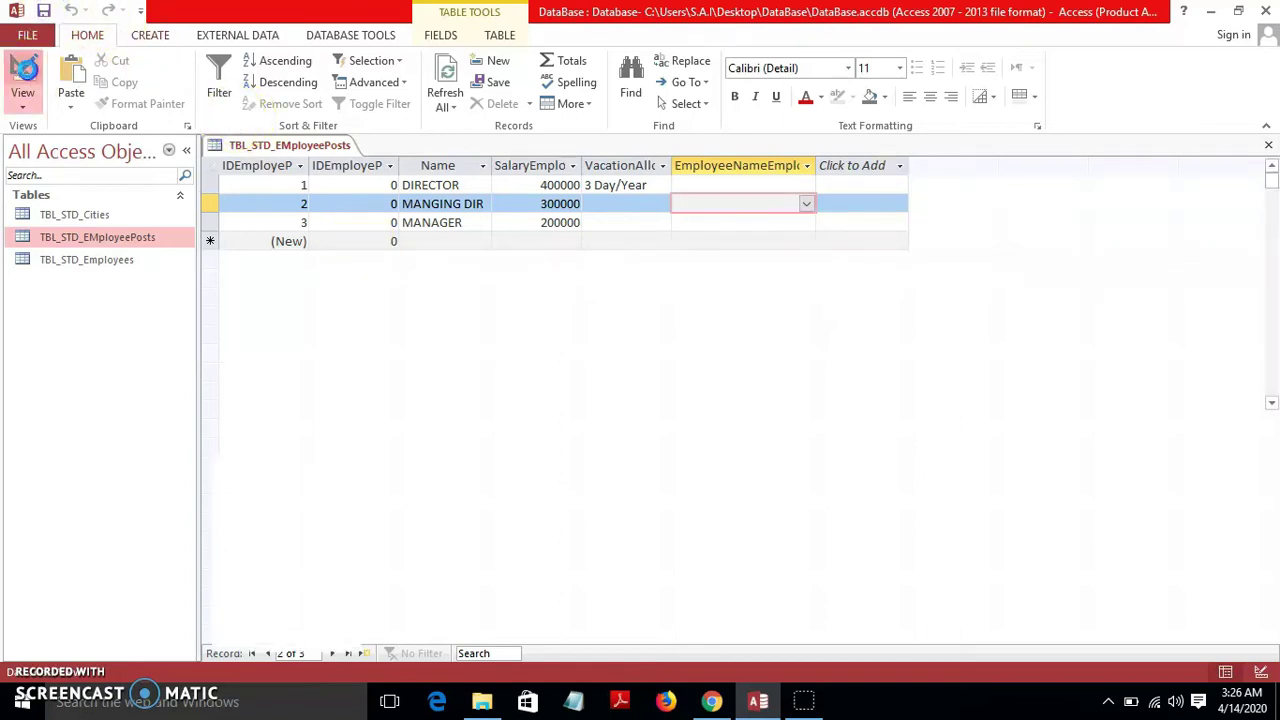
click(22, 80)
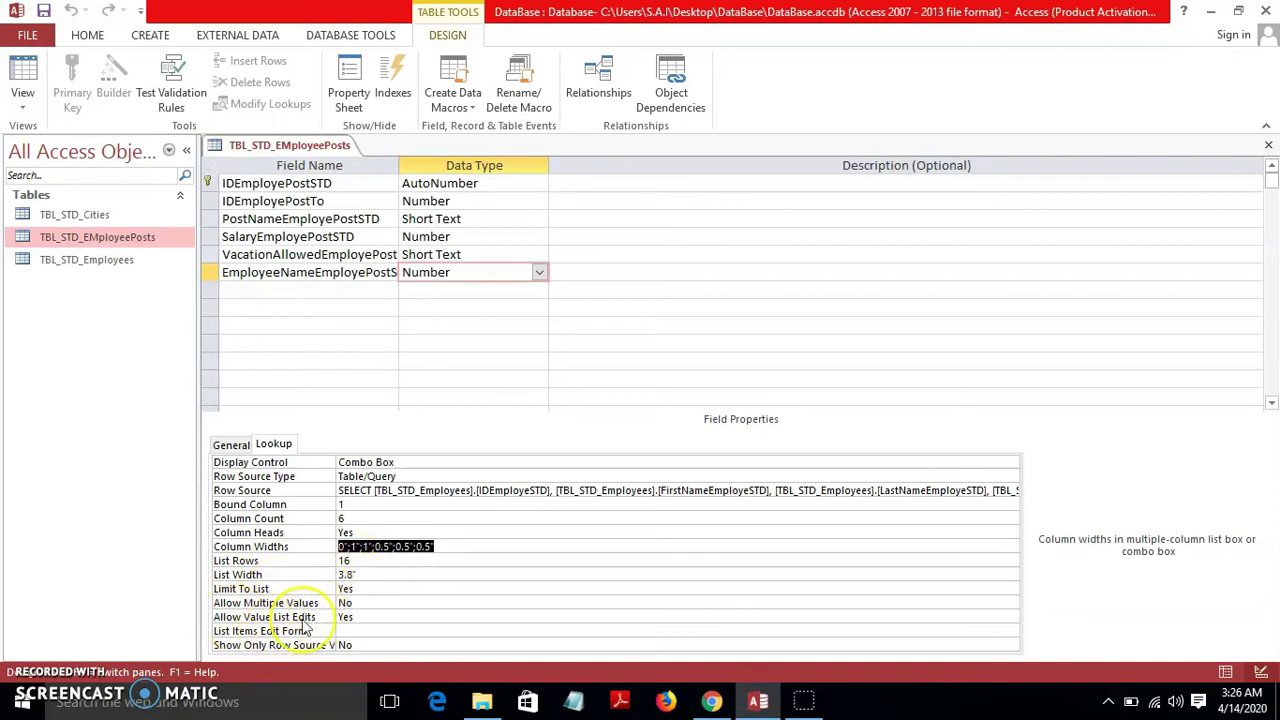
click(43, 11)
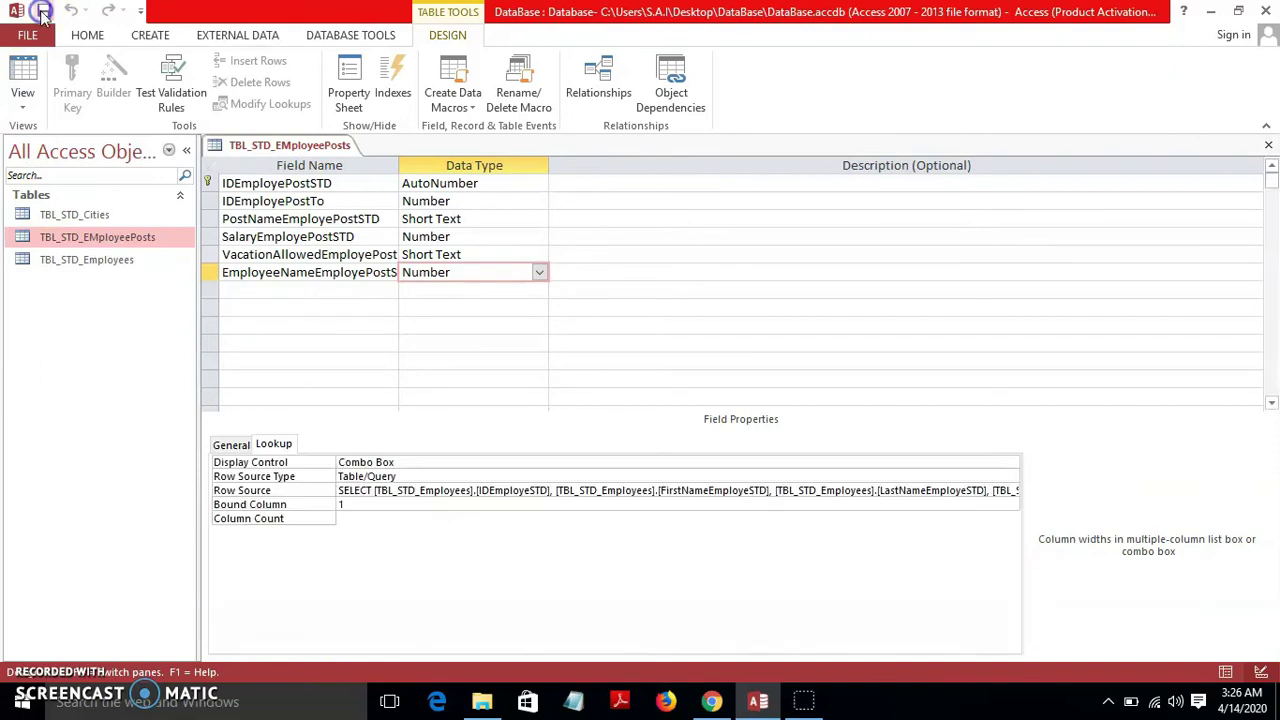
click(1268, 145)
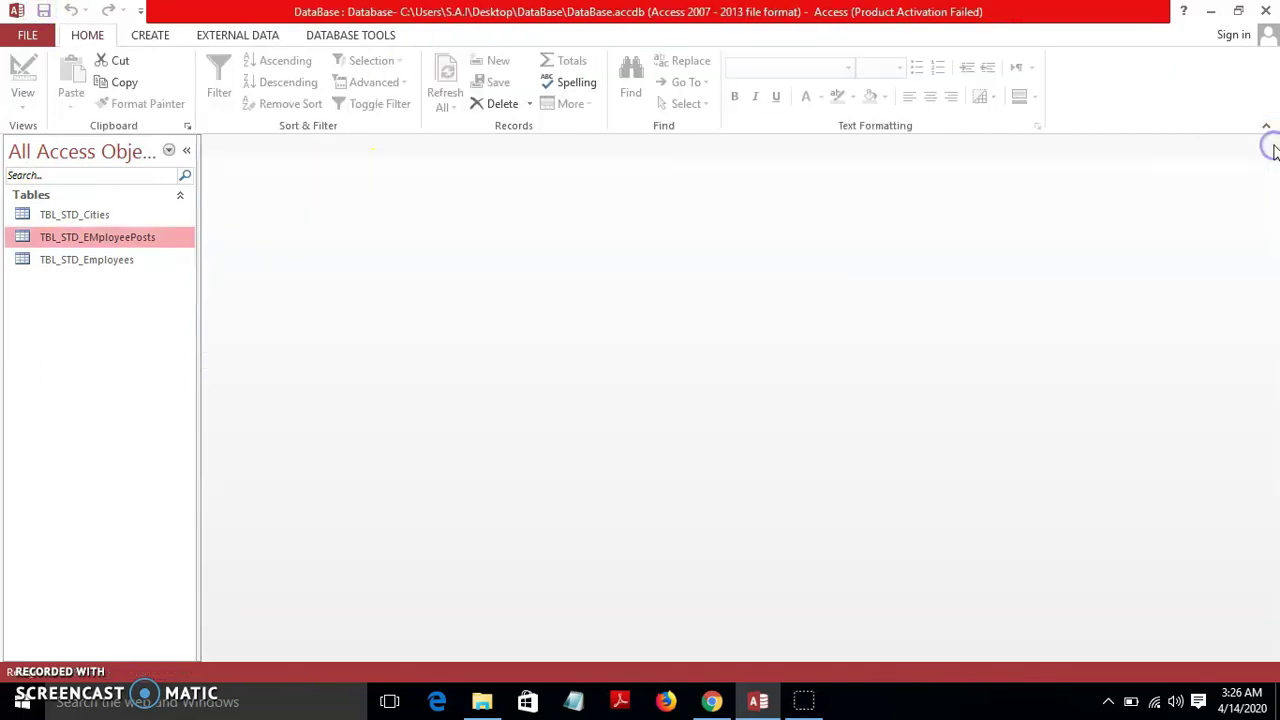
Step: Open TBL_STD_Employees and examine the related post fields under the first employee record
double_click(124, 262)
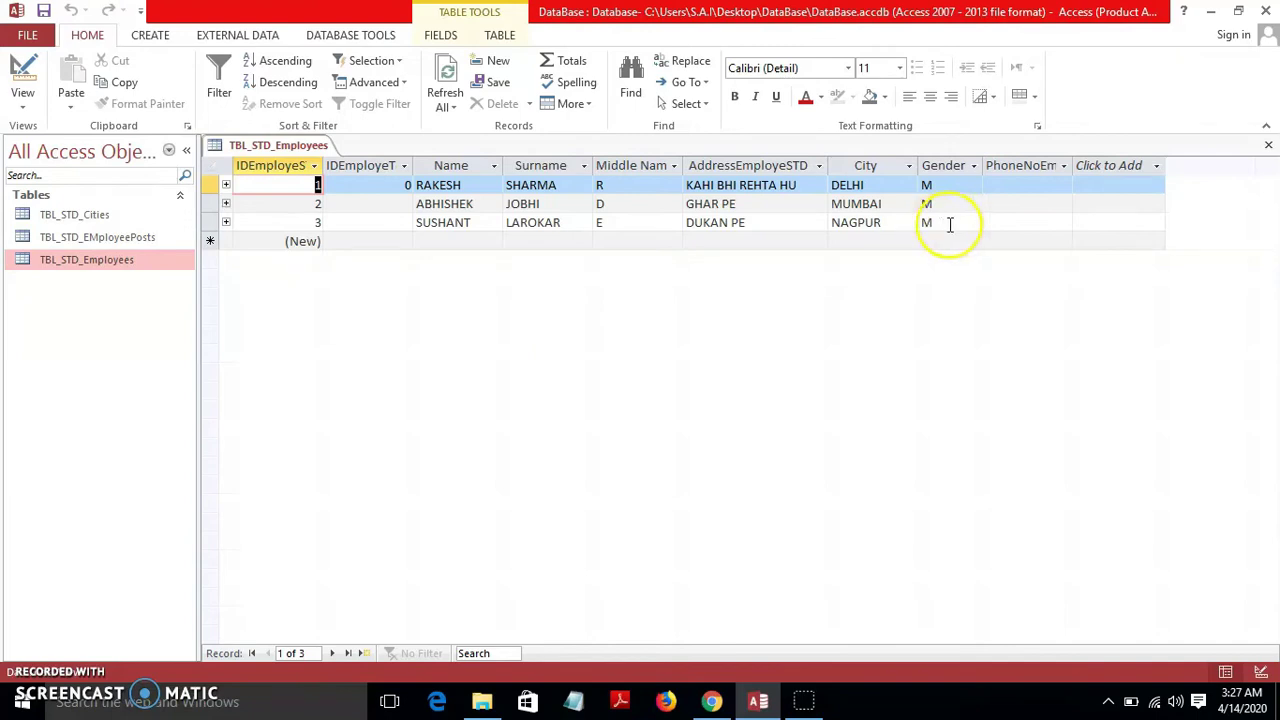
click(1058, 183)
click(1045, 203)
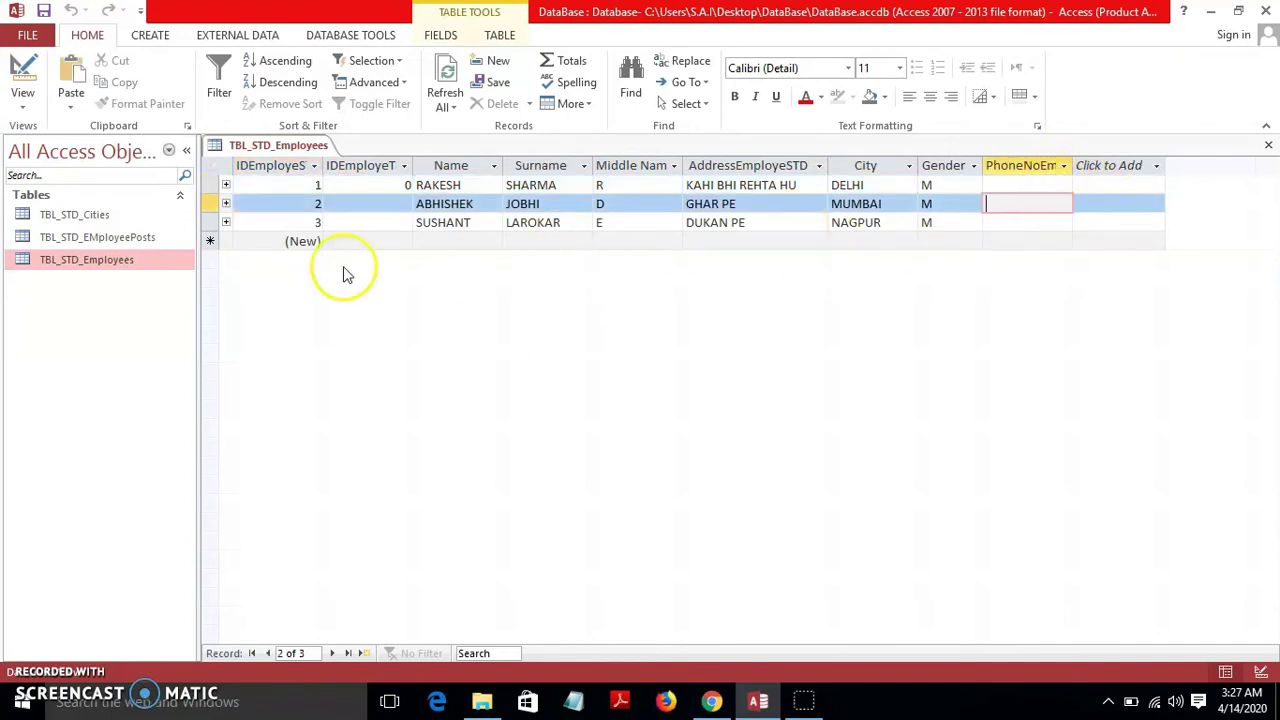
click(226, 185)
right_click(227, 188)
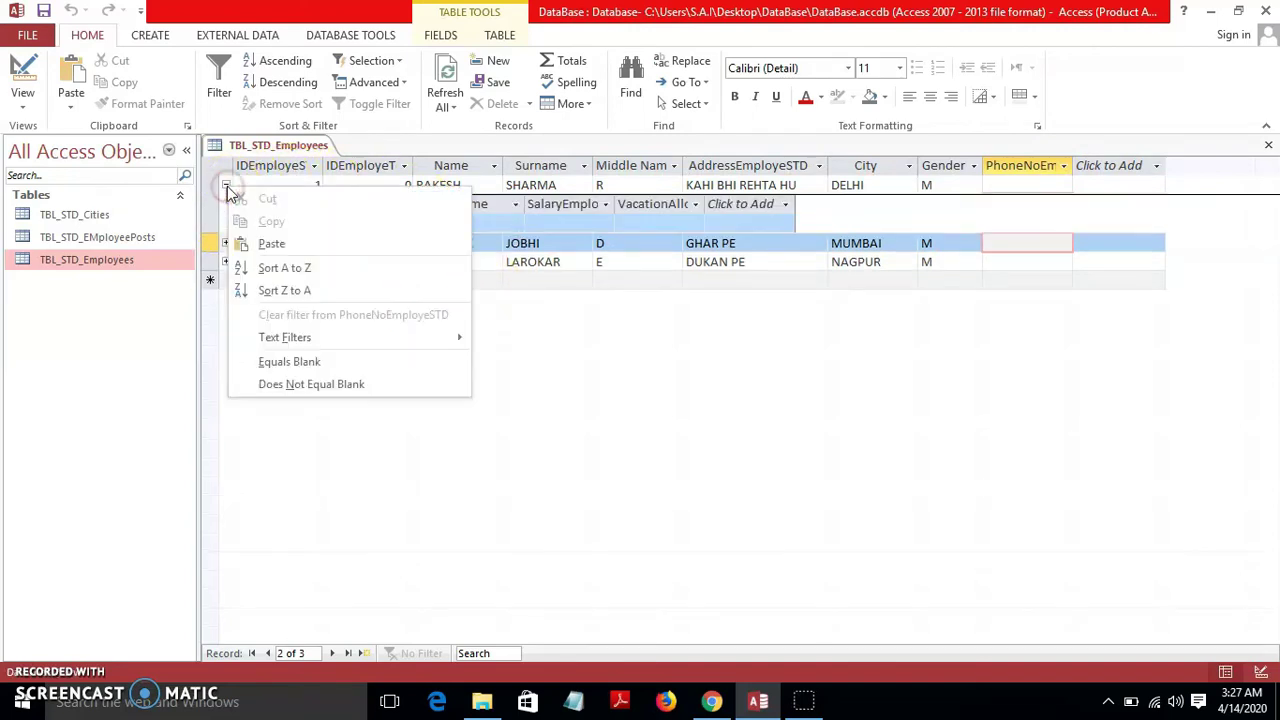
click(537, 420)
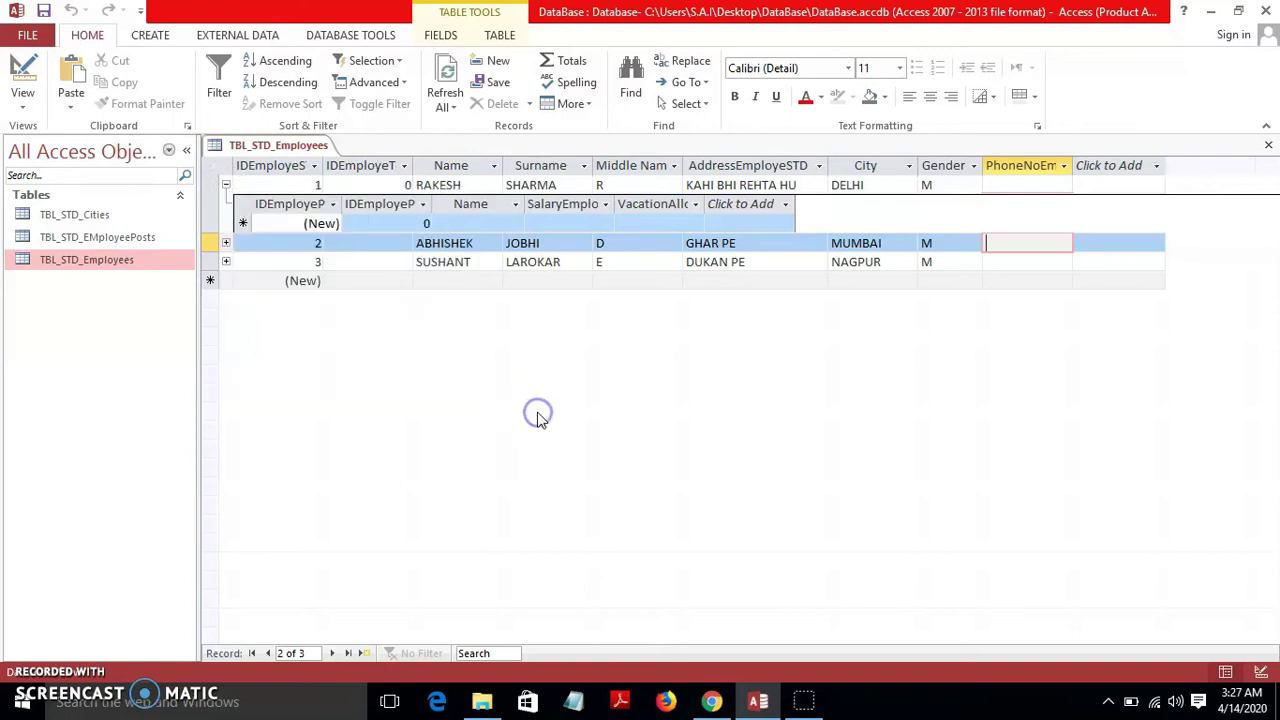
click(226, 185)
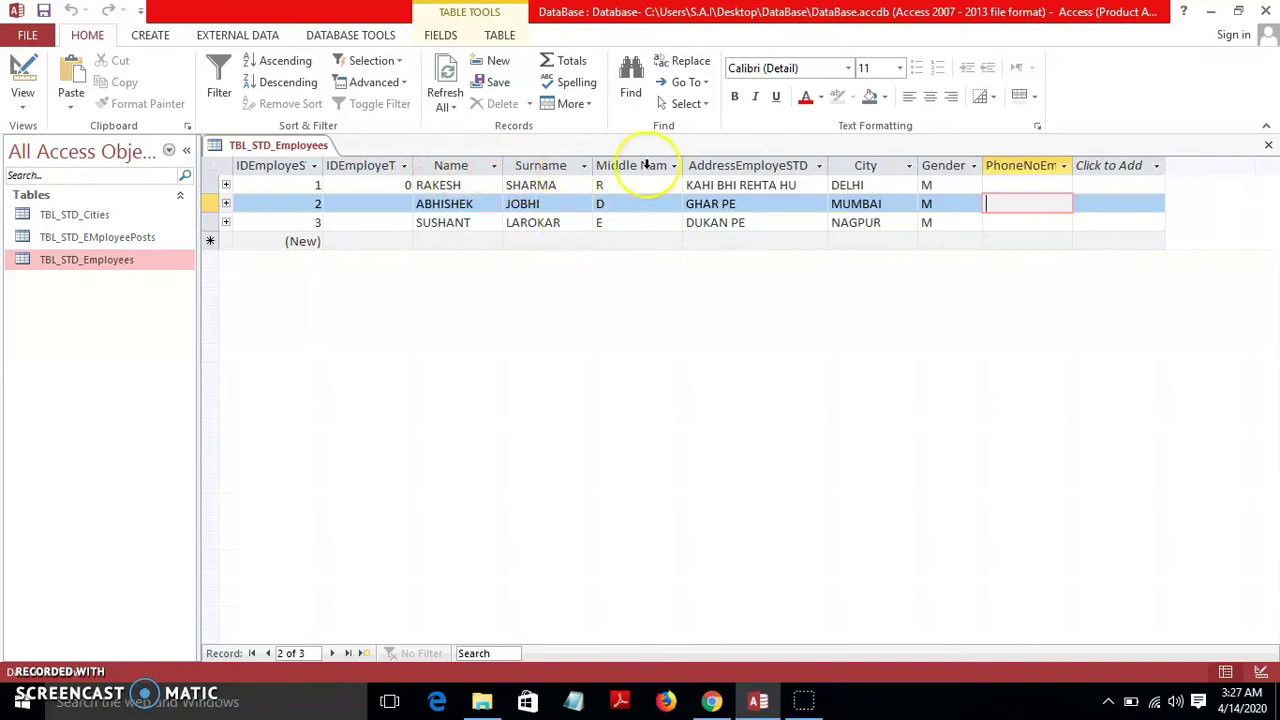
Step: Compare the employee table's columns with the related post fields nested under the first and second employee records
click(227, 186)
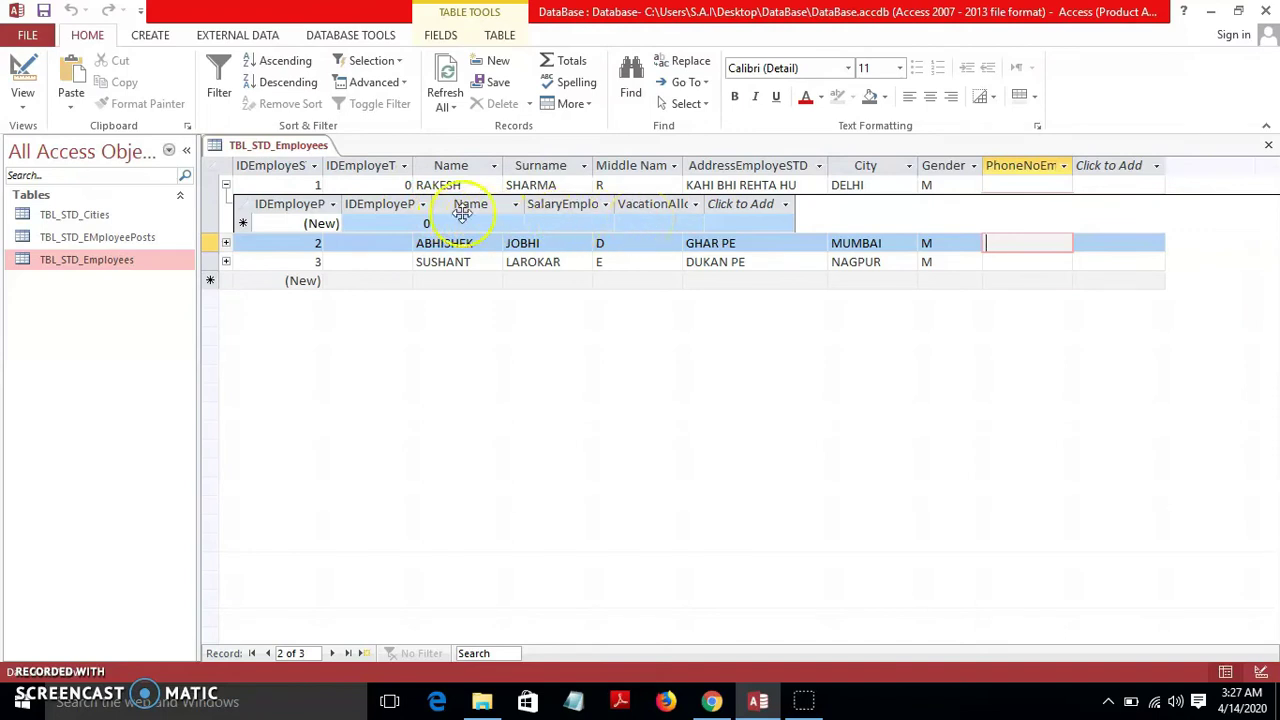
click(227, 186)
click(227, 204)
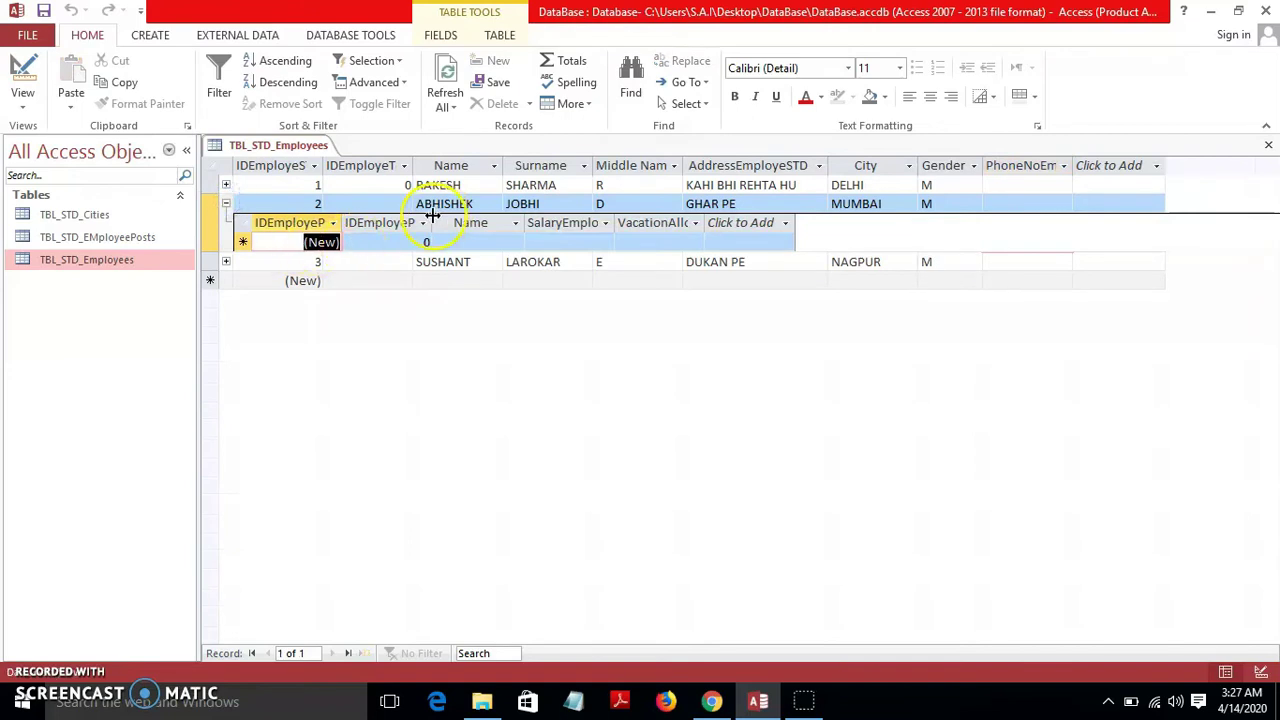
click(226, 205)
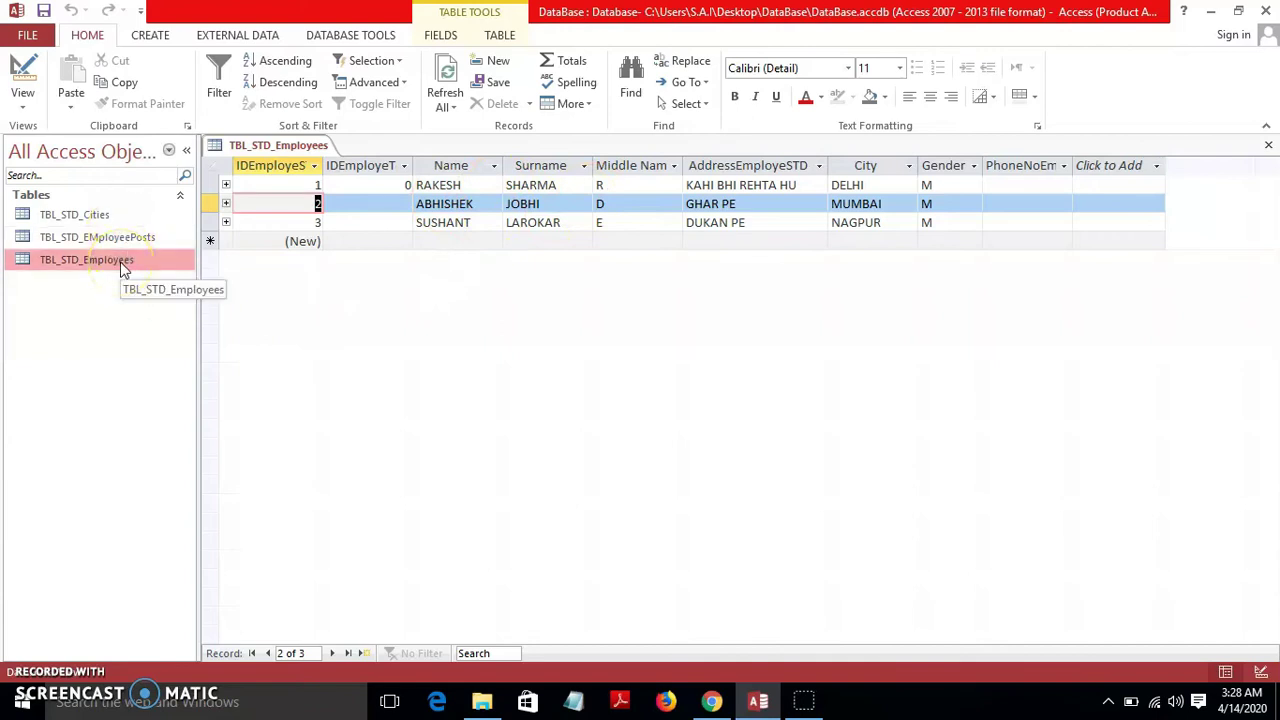
click(227, 187)
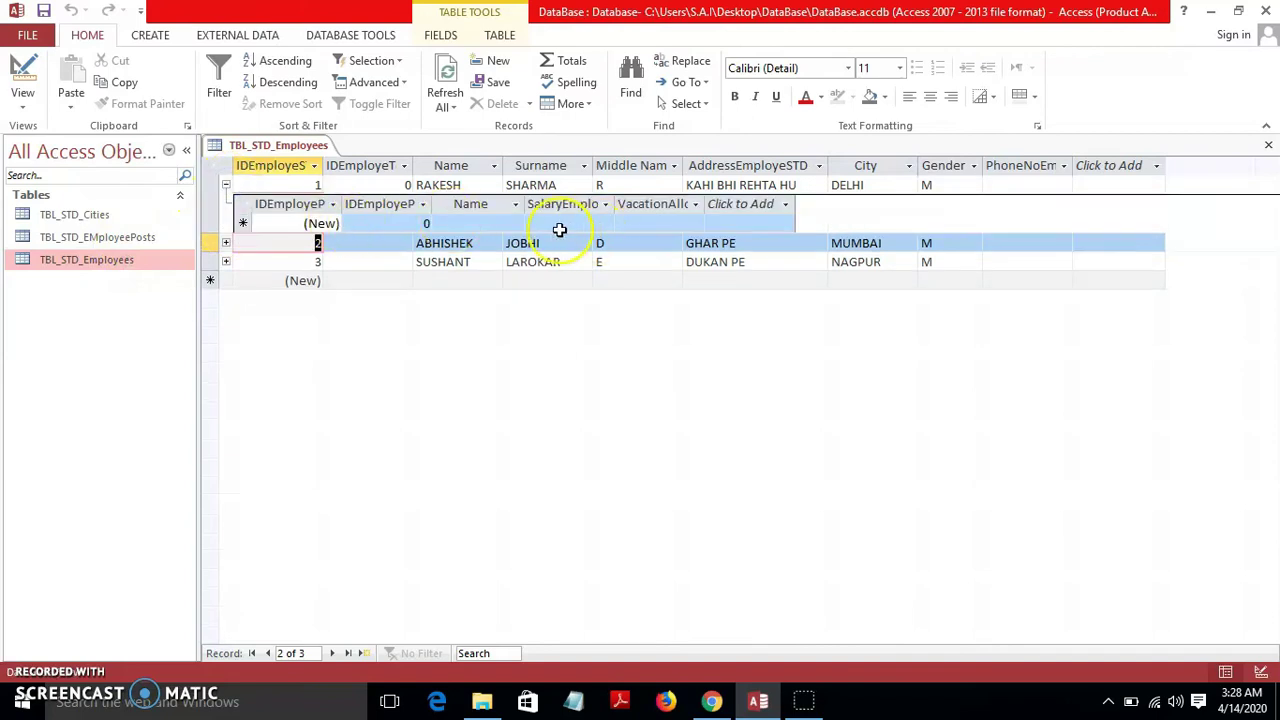
click(227, 186)
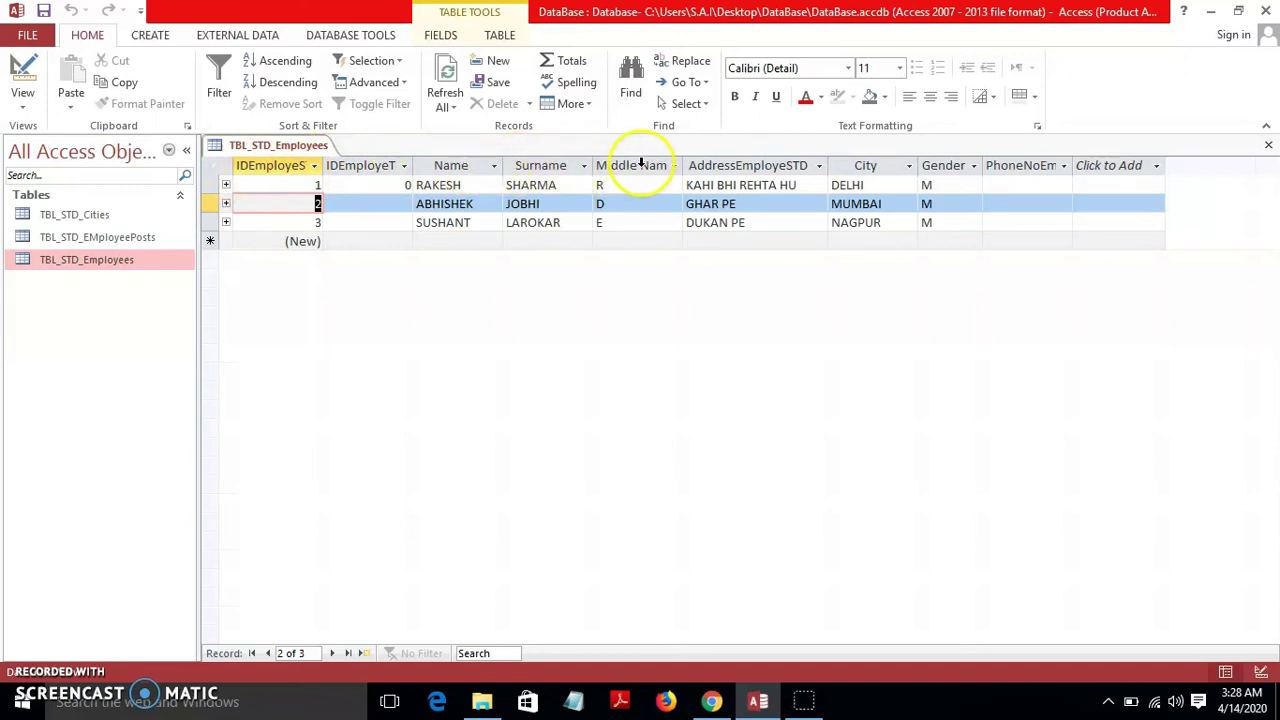
click(226, 185)
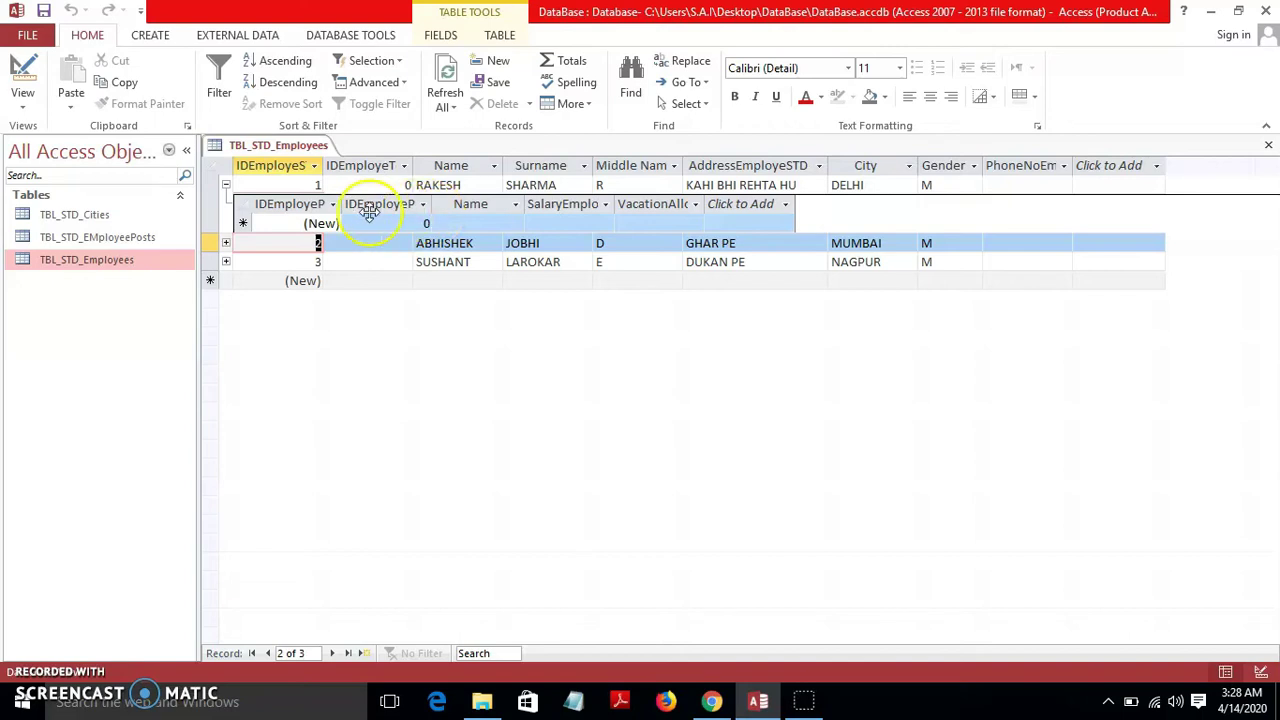
click(226, 185)
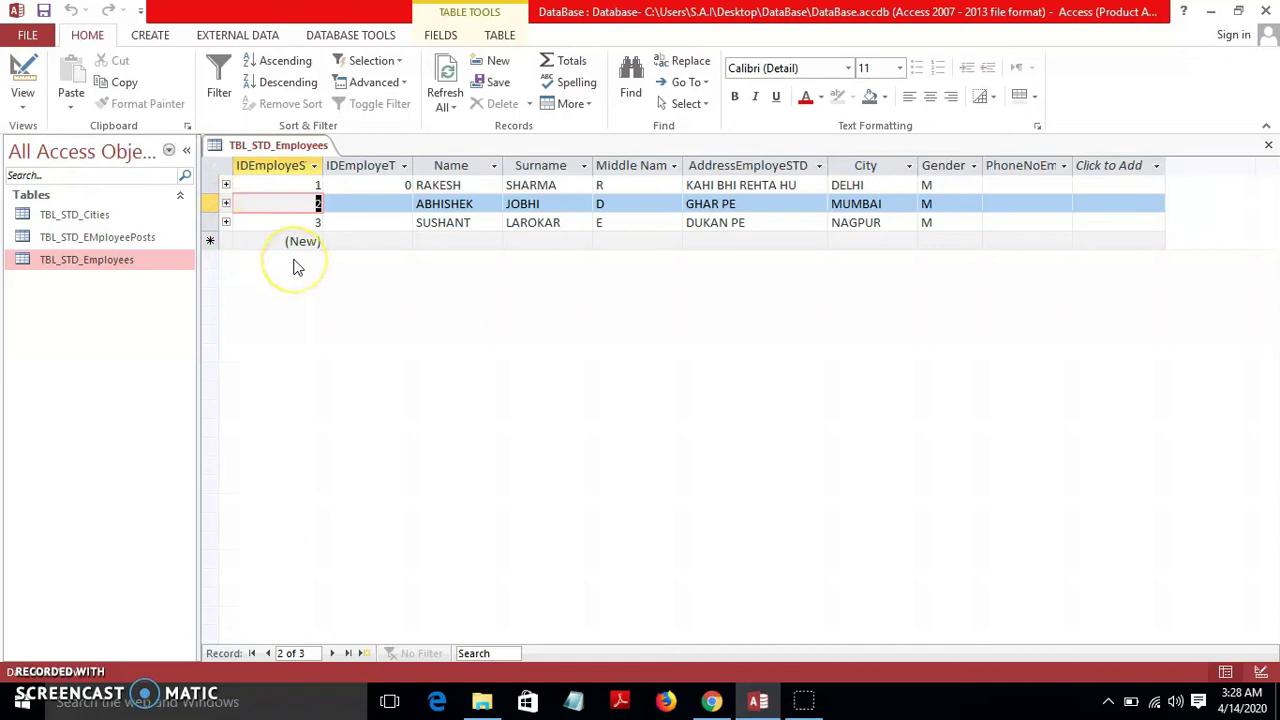
Step: Show the database relationships and place the TBL_STD_Employees box midway between the other two tables
click(360, 37)
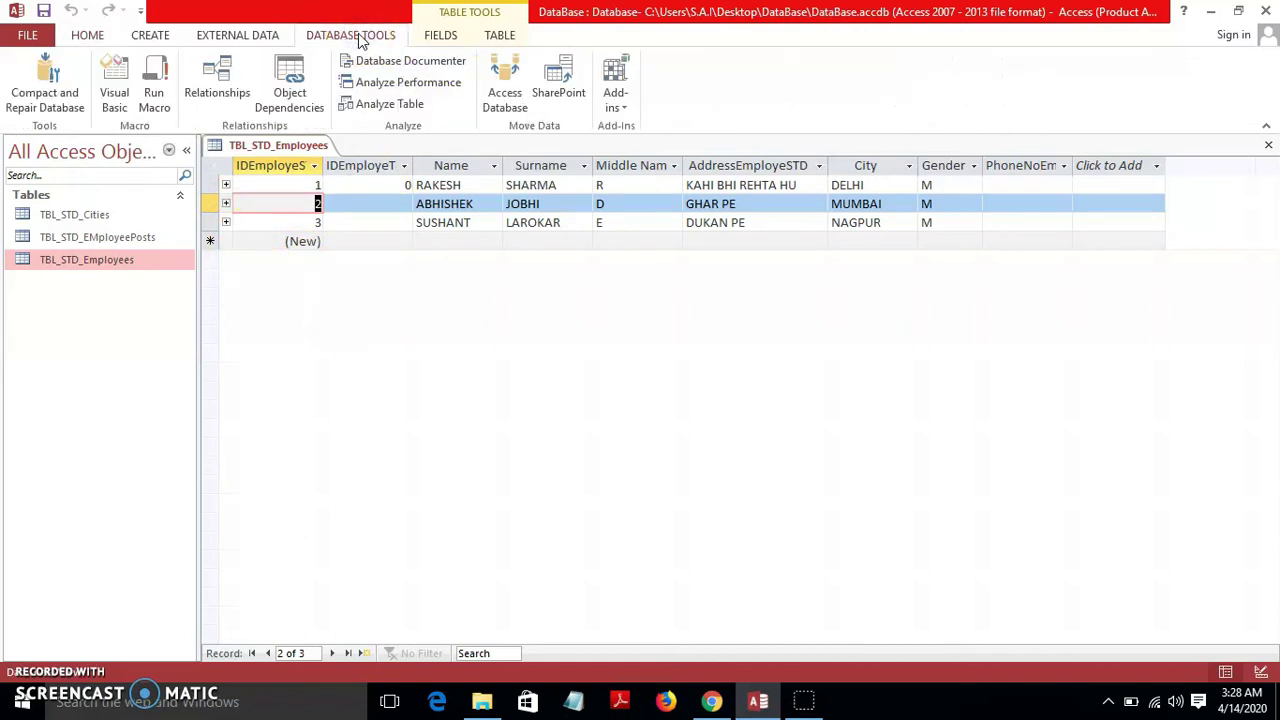
click(228, 72)
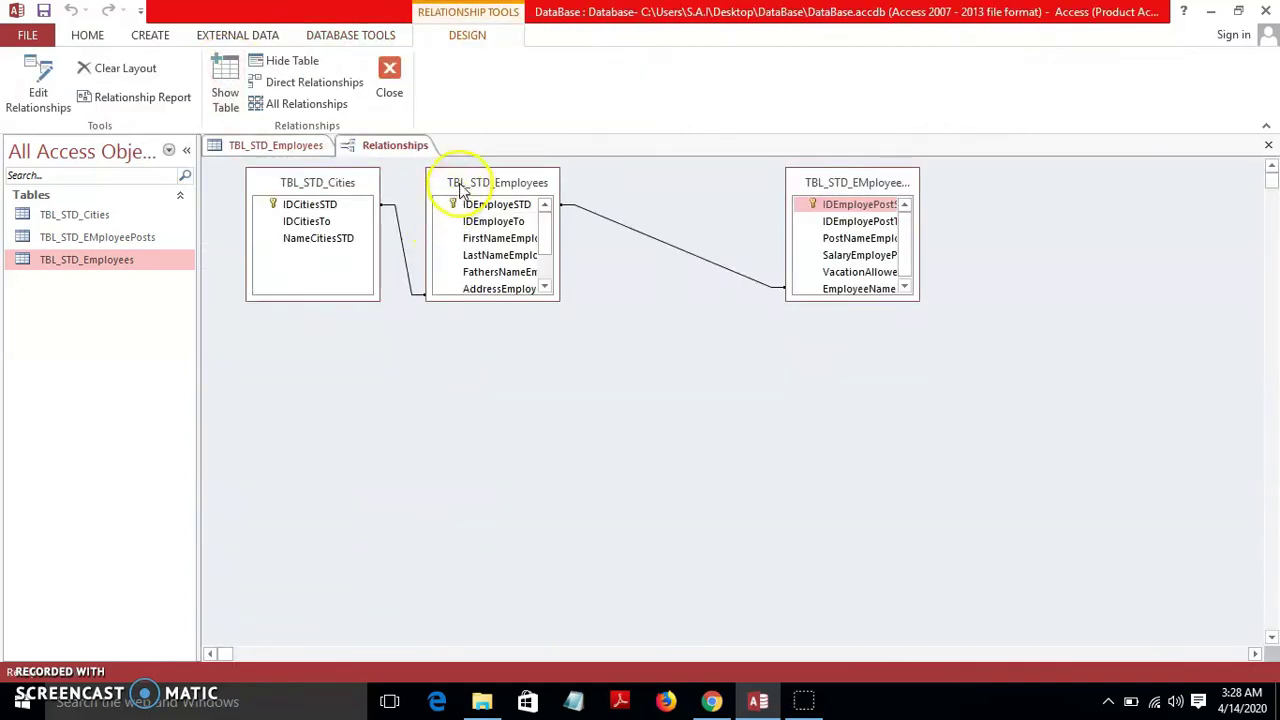
drag(462, 185, 562, 185)
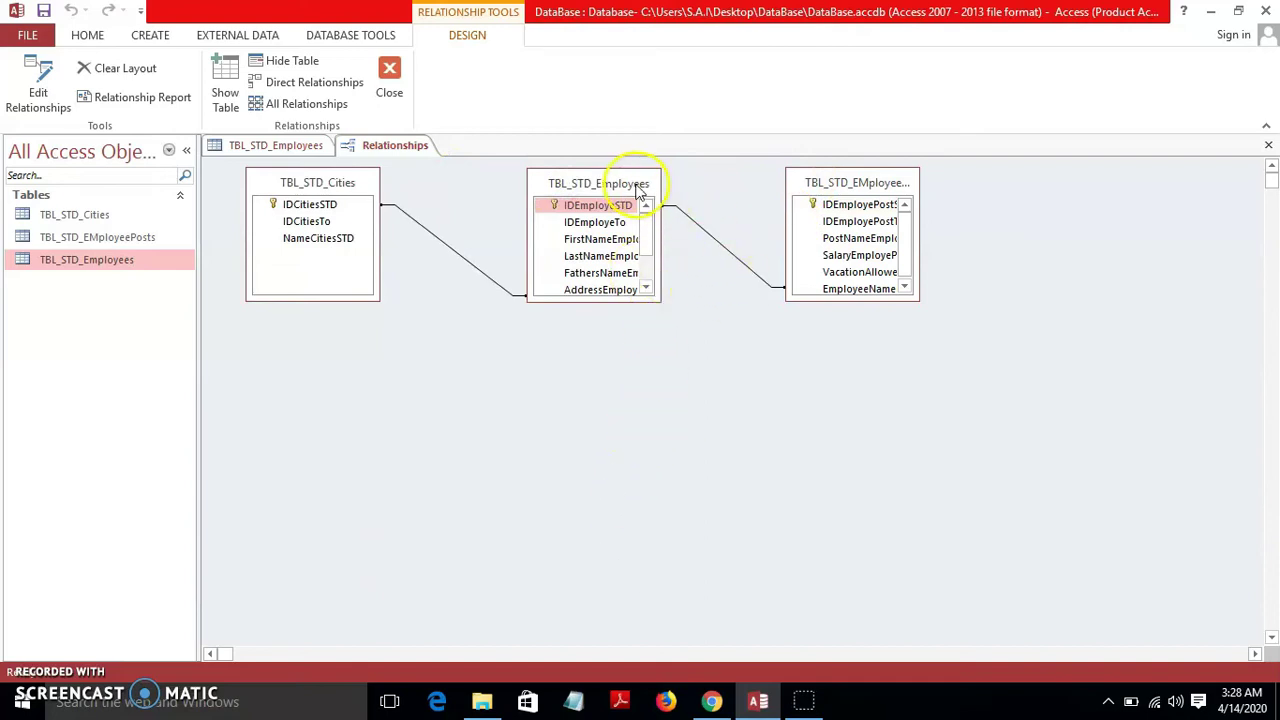
Step: Enlarge the TBL_STD_Cities, TBL_STD_Employees and TBL_STD_EMployeePosts boxes in the relationships layout so their full field lists fit
drag(920, 182, 975, 190)
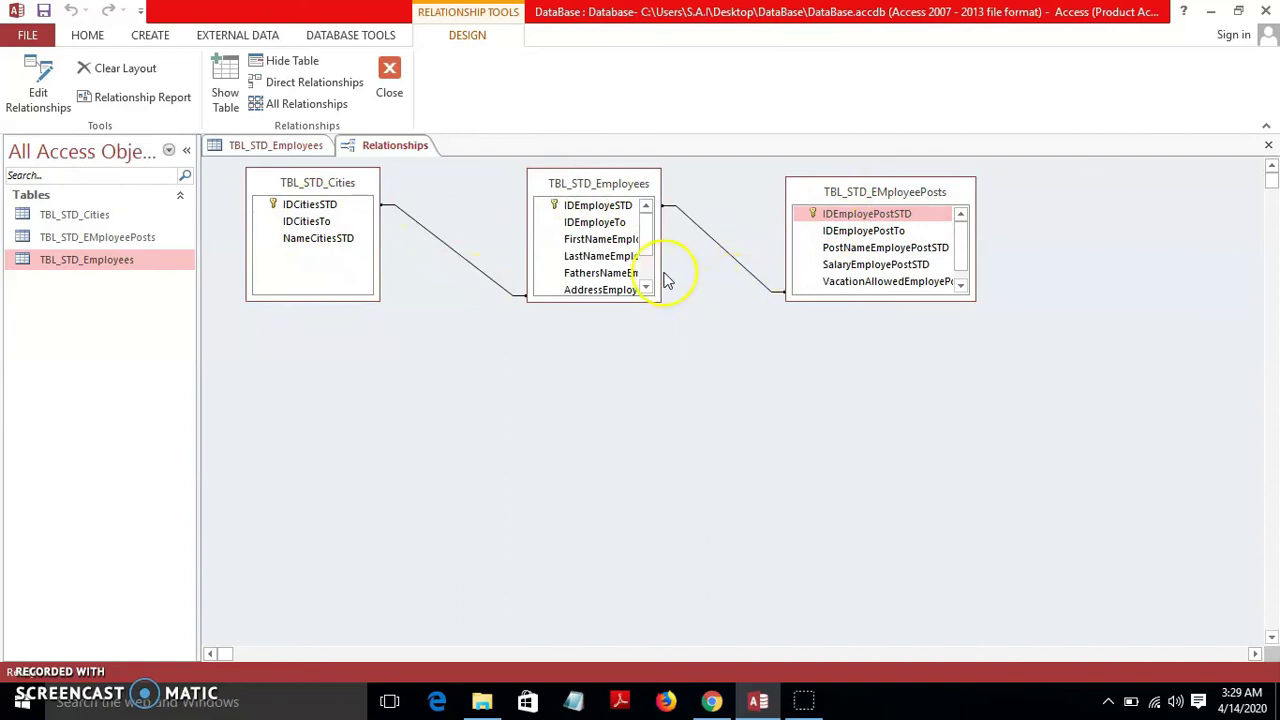
drag(298, 207, 512, 386)
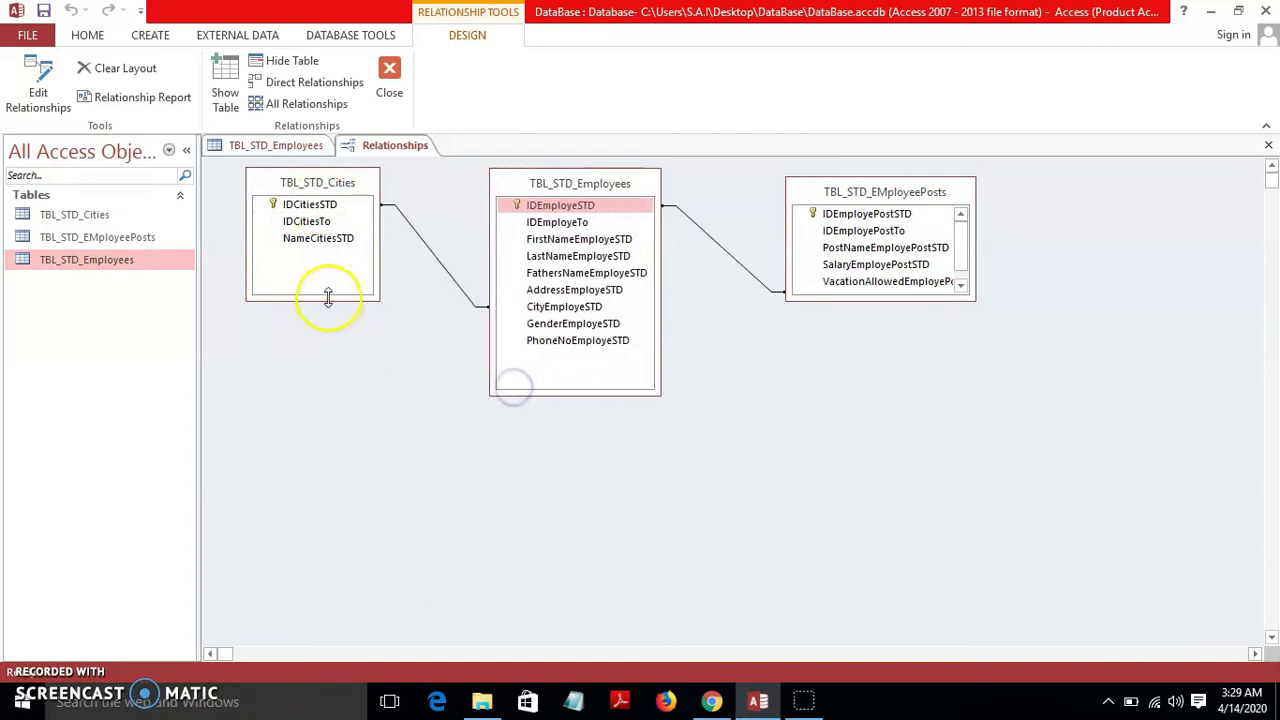
drag(330, 299, 337, 376)
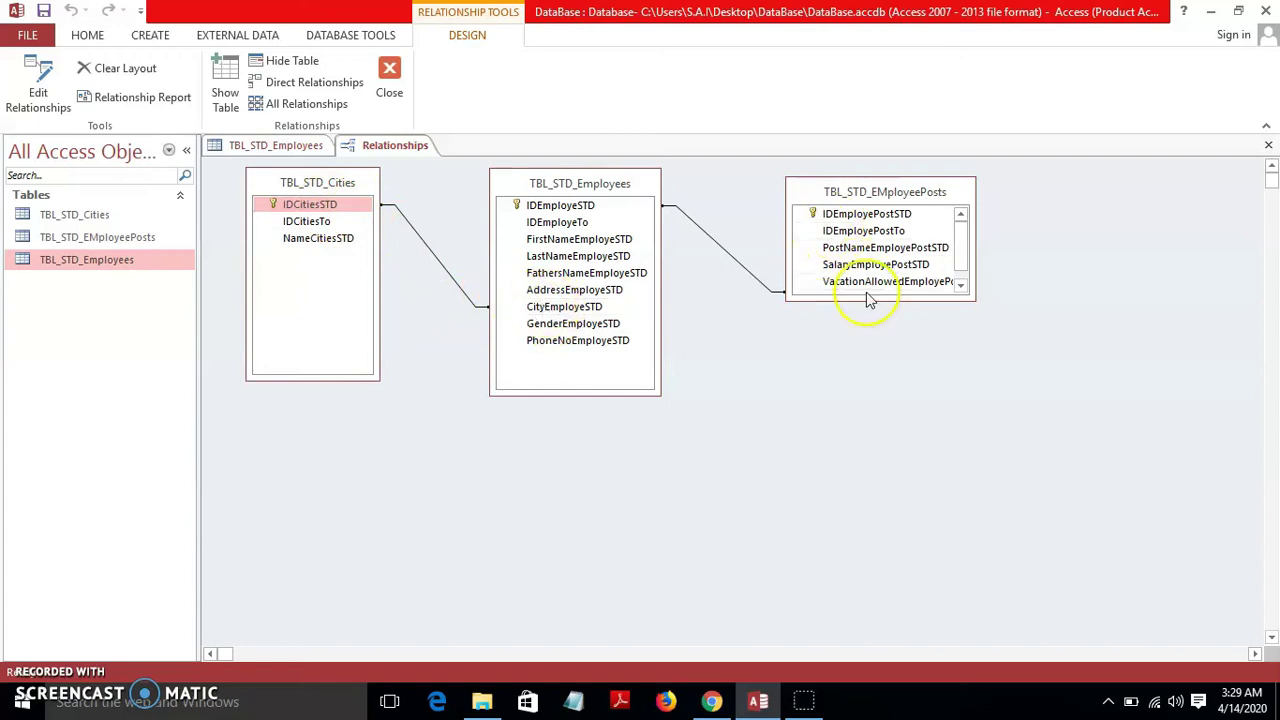
drag(869, 300, 894, 418)
drag(975, 240, 1037, 240)
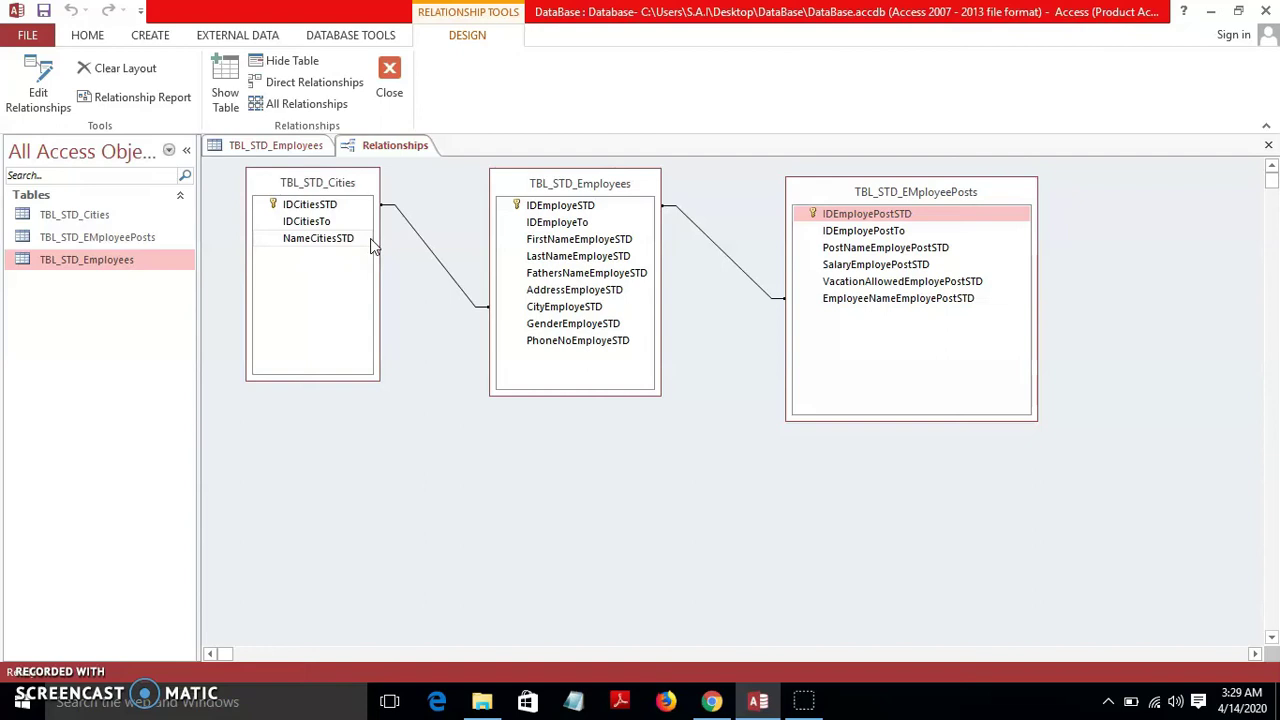
Step: Minimize the database, switch to File Explorer, and open Local Disk (F:)
click(1213, 12)
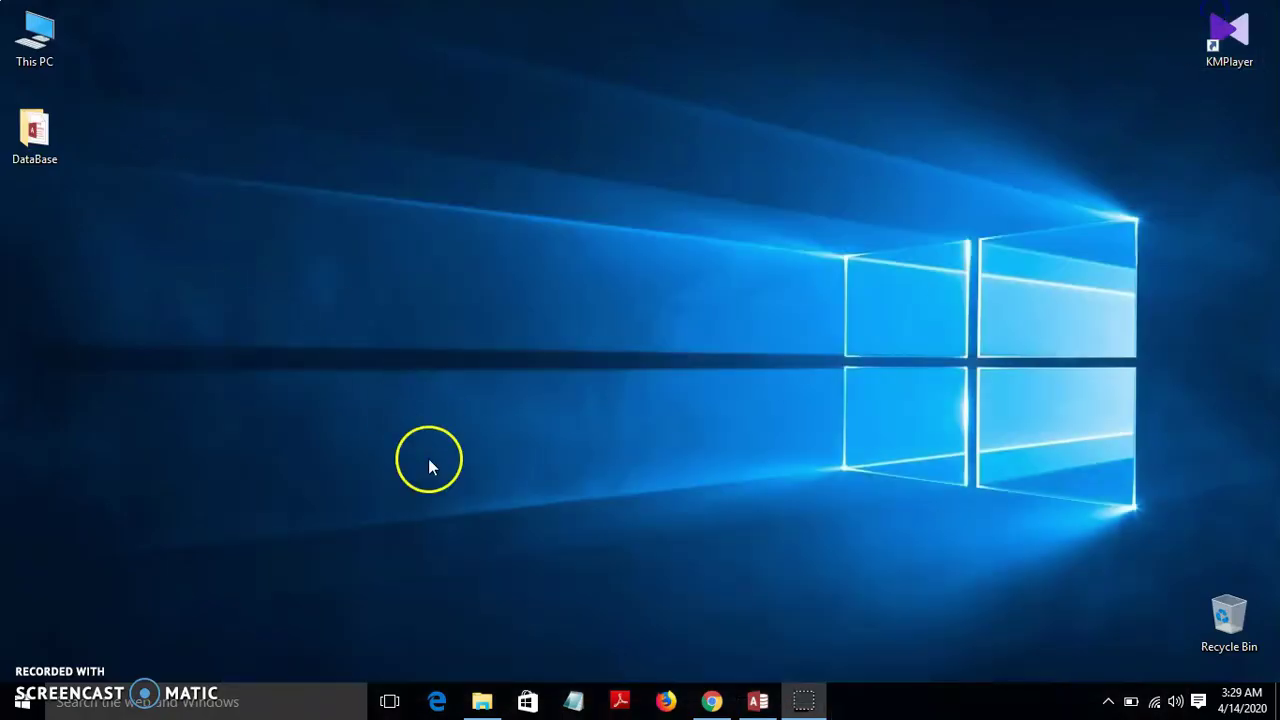
double_click(42, 38)
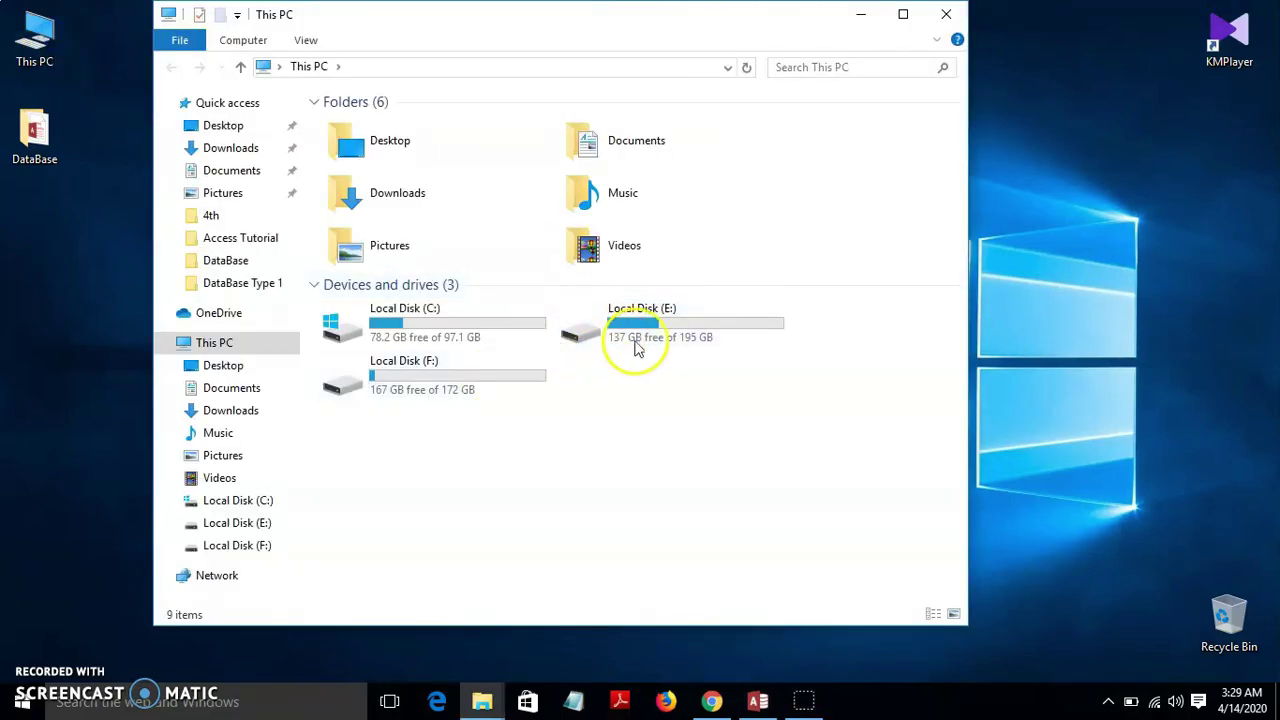
click(522, 380)
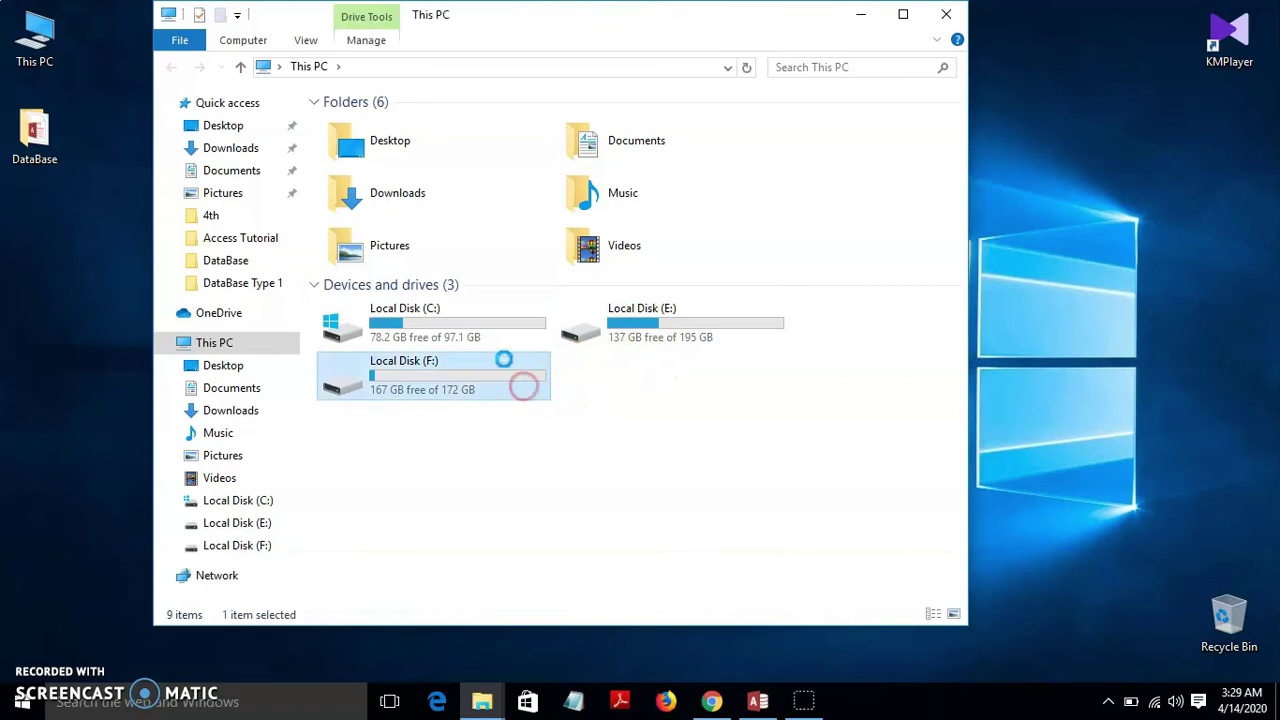
right_click(523, 386)
click(363, 503)
double_click(403, 390)
Step: Go through the folders 1. S.A.I, 1. S.A.I - ManSer and Tender Work, and open 0.1 DataBse
click(370, 125)
double_click(368, 126)
click(371, 143)
double_click(371, 143)
click(369, 144)
double_click(370, 145)
click(366, 123)
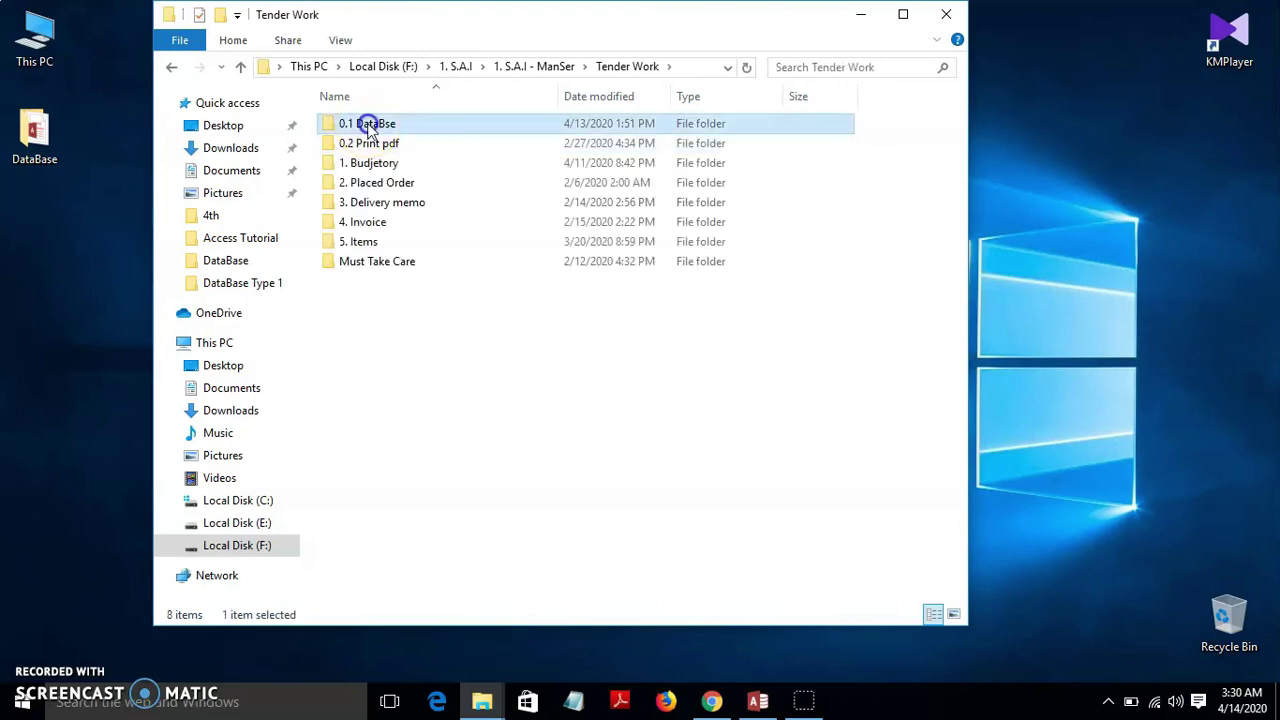
double_click(366, 123)
Step: Open 3. Tender DataBase.accdb from the DataBase Type 1 folder and dismiss the Office Activation Wizard
click(358, 123)
double_click(360, 122)
click(350, 162)
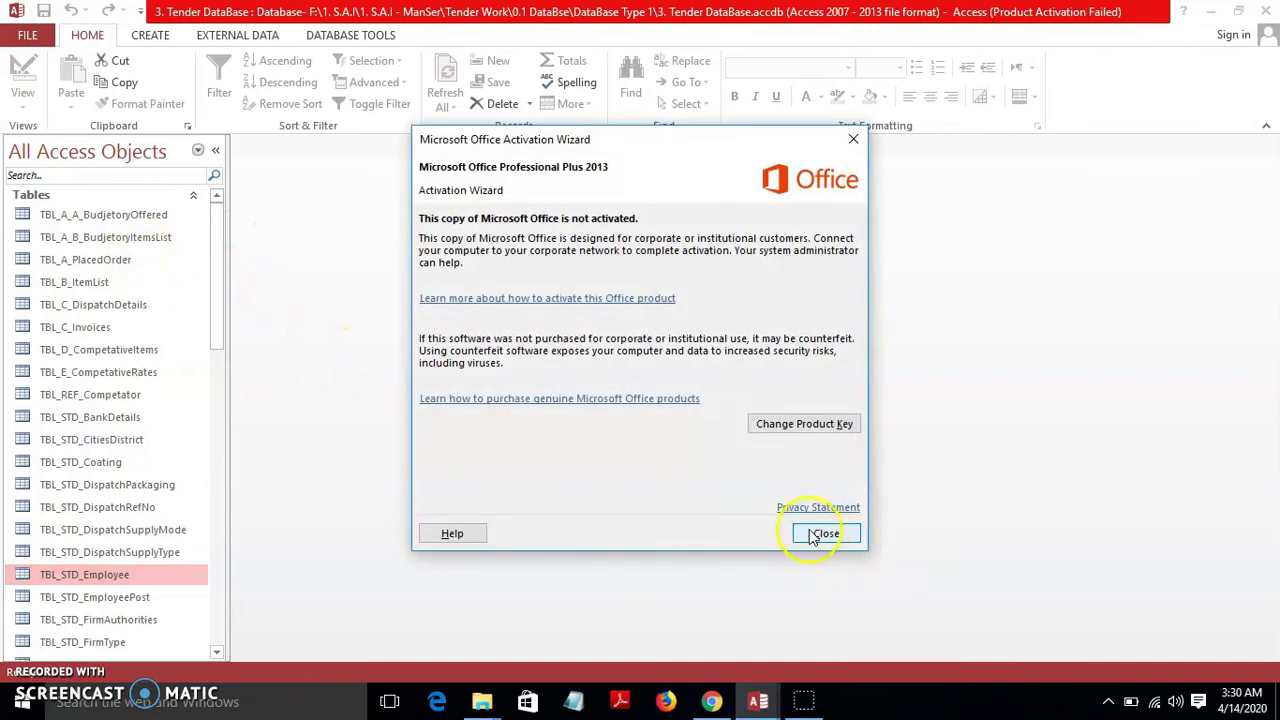
click(814, 537)
Step: Open TBL_A_PlacedOrder and examine the item, invoice and dispatch records nested under the first order, collapsing the nested levels
click(148, 262)
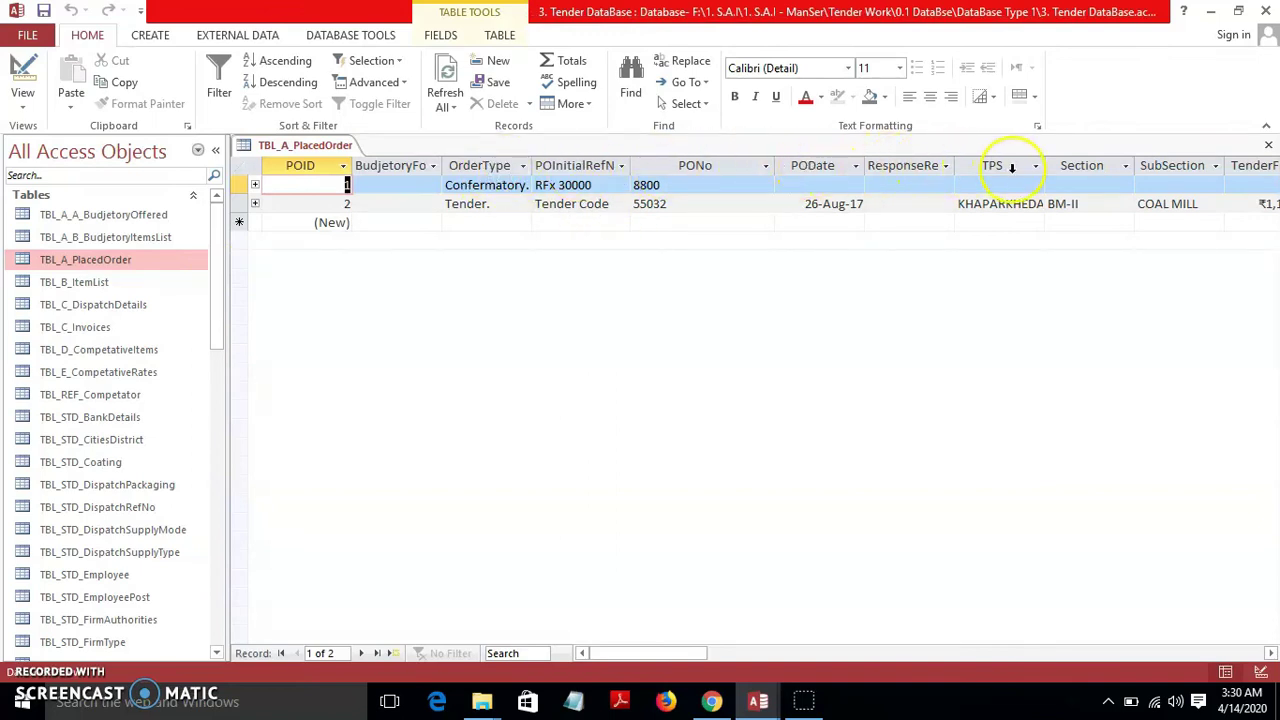
click(256, 187)
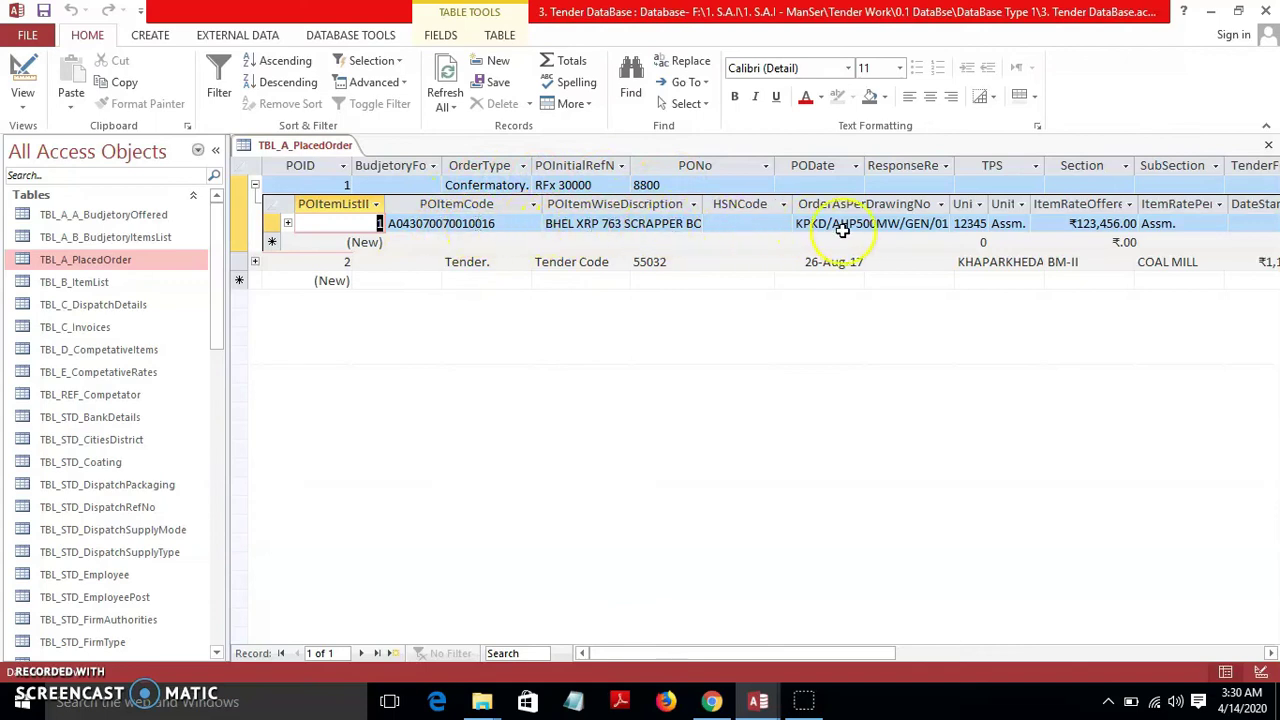
click(289, 224)
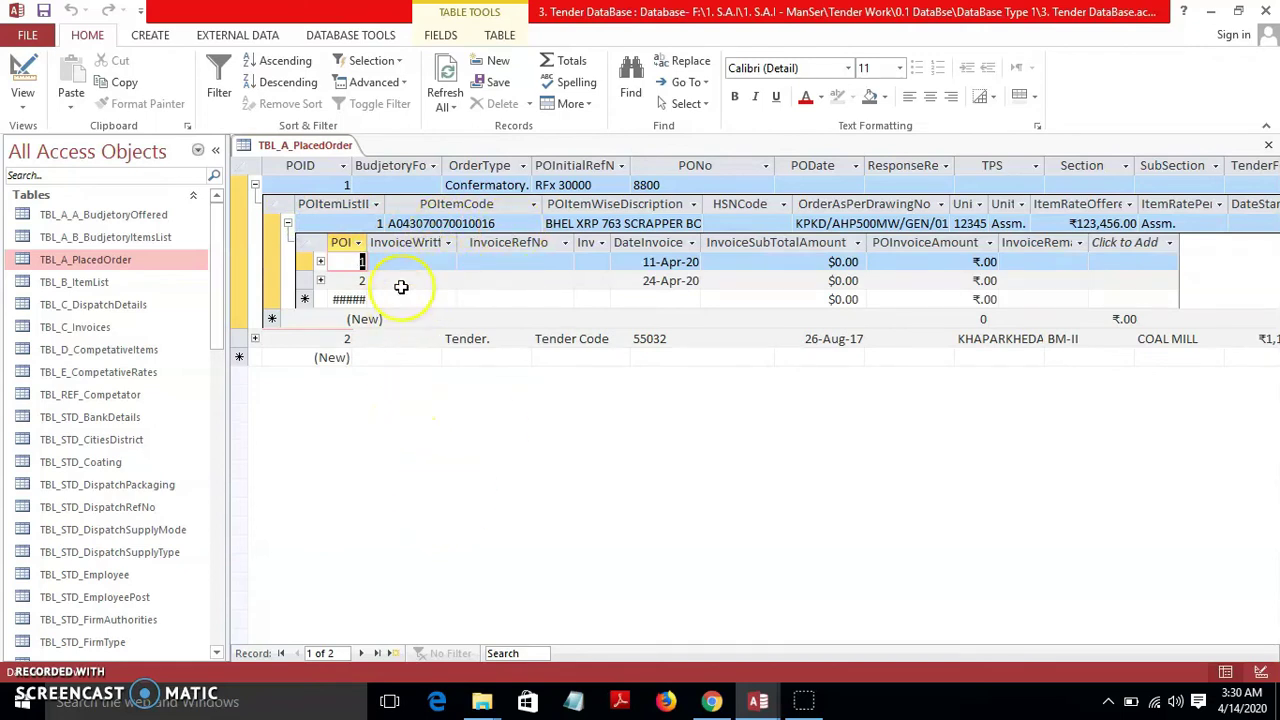
click(321, 262)
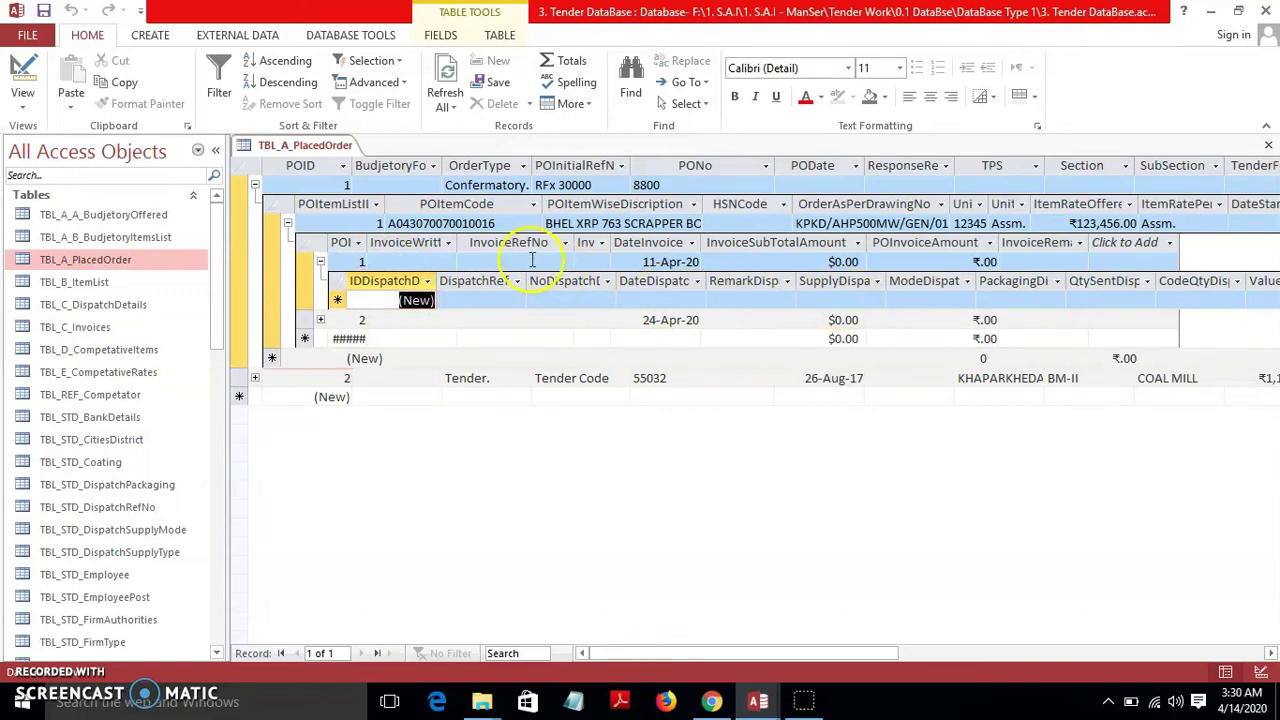
click(320, 262)
click(288, 223)
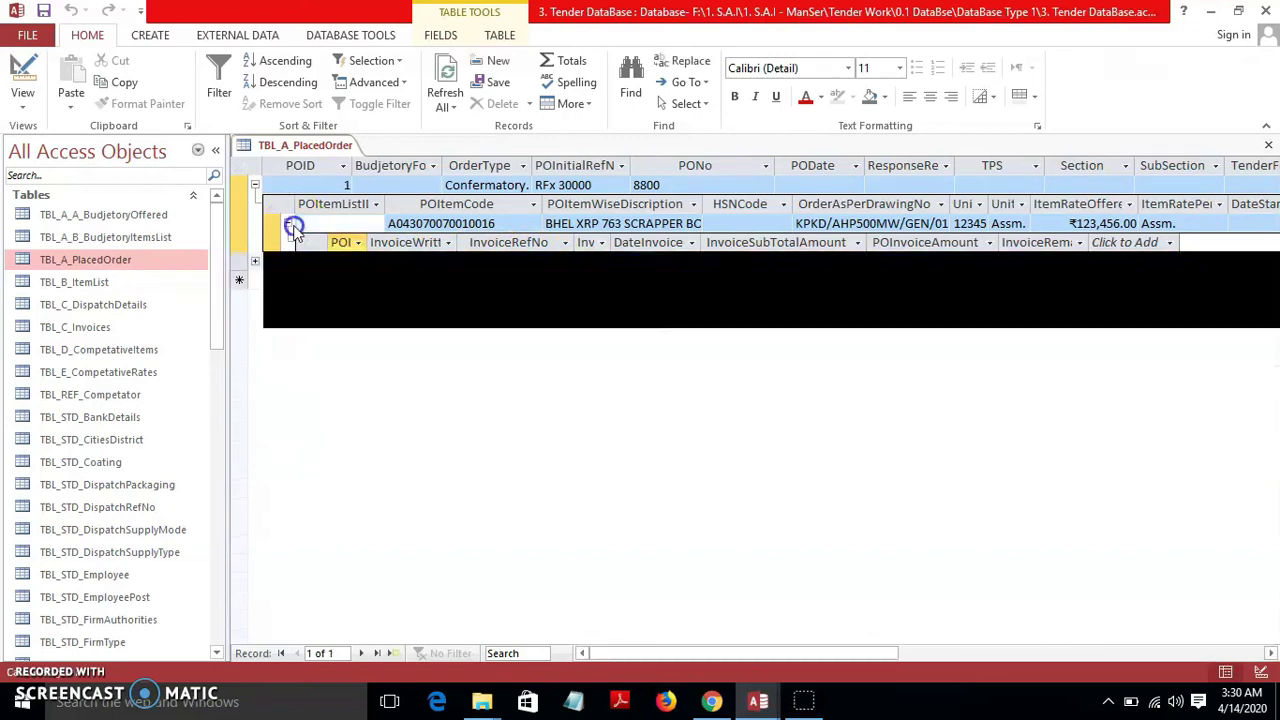
Step: Collapse the first order's nested records, and open the EntryForm_DispatchDetails form for viewing before closing it
click(255, 186)
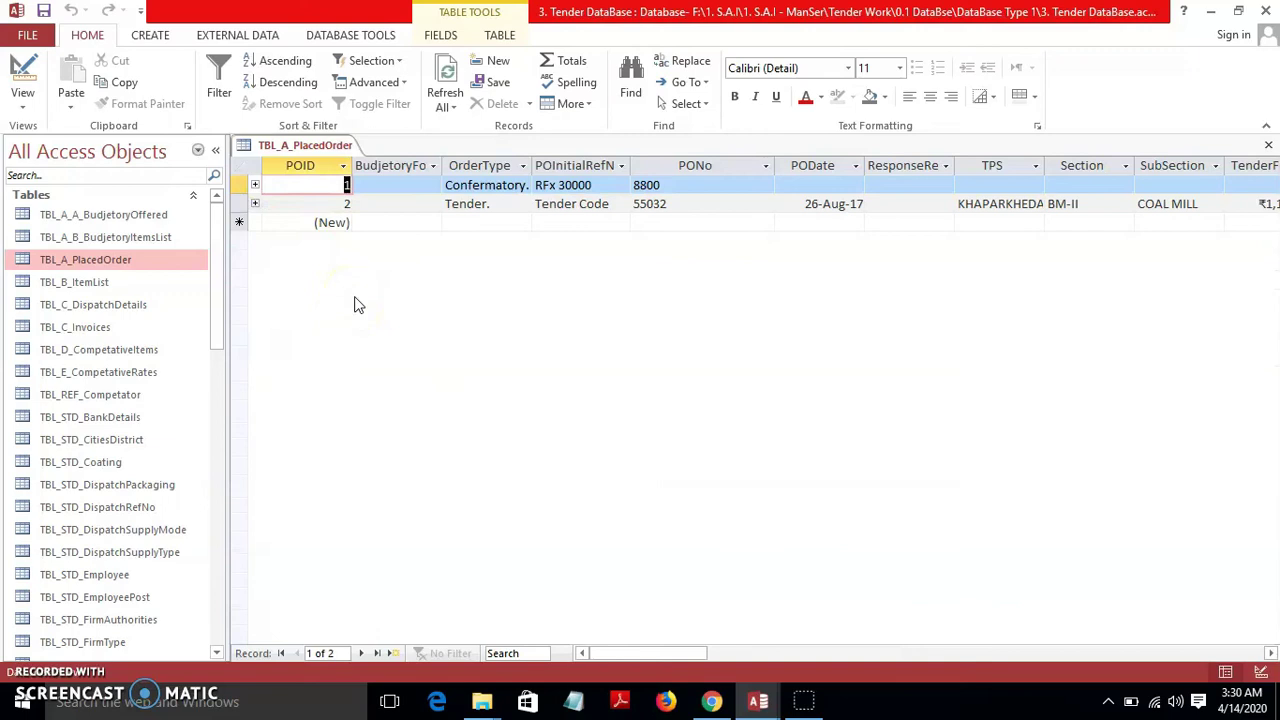
drag(216, 222, 208, 566)
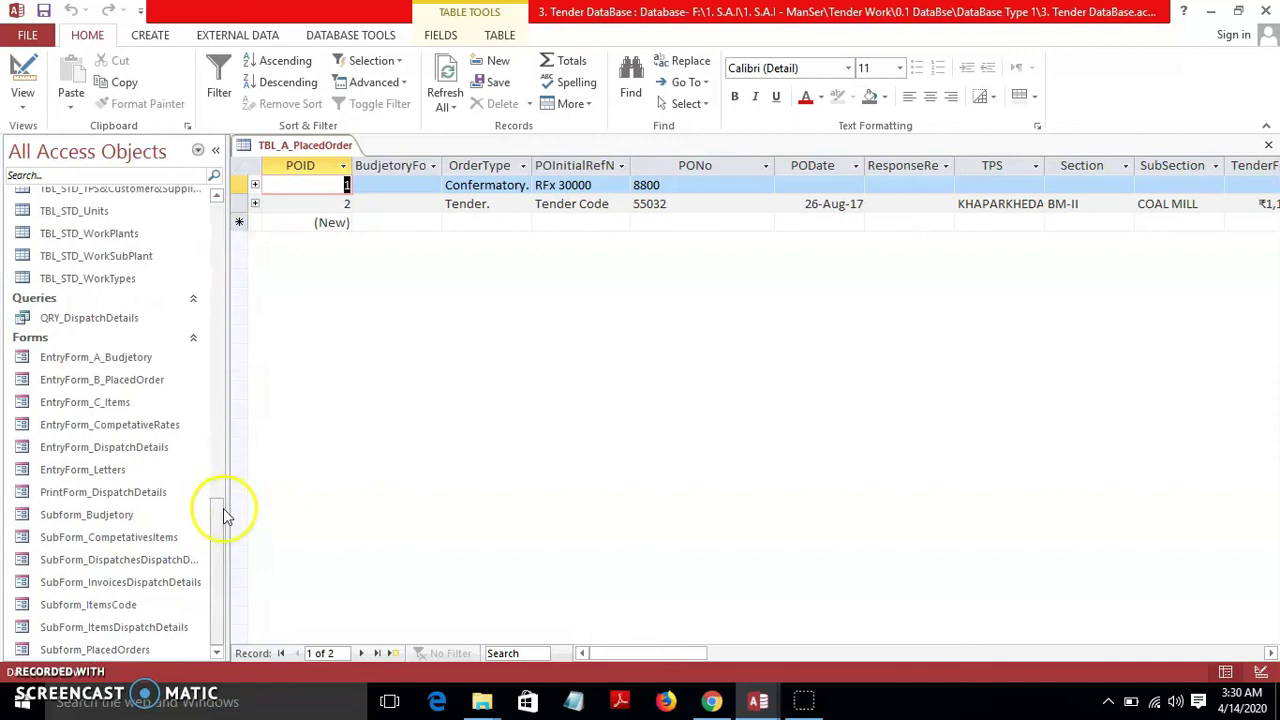
click(166, 452)
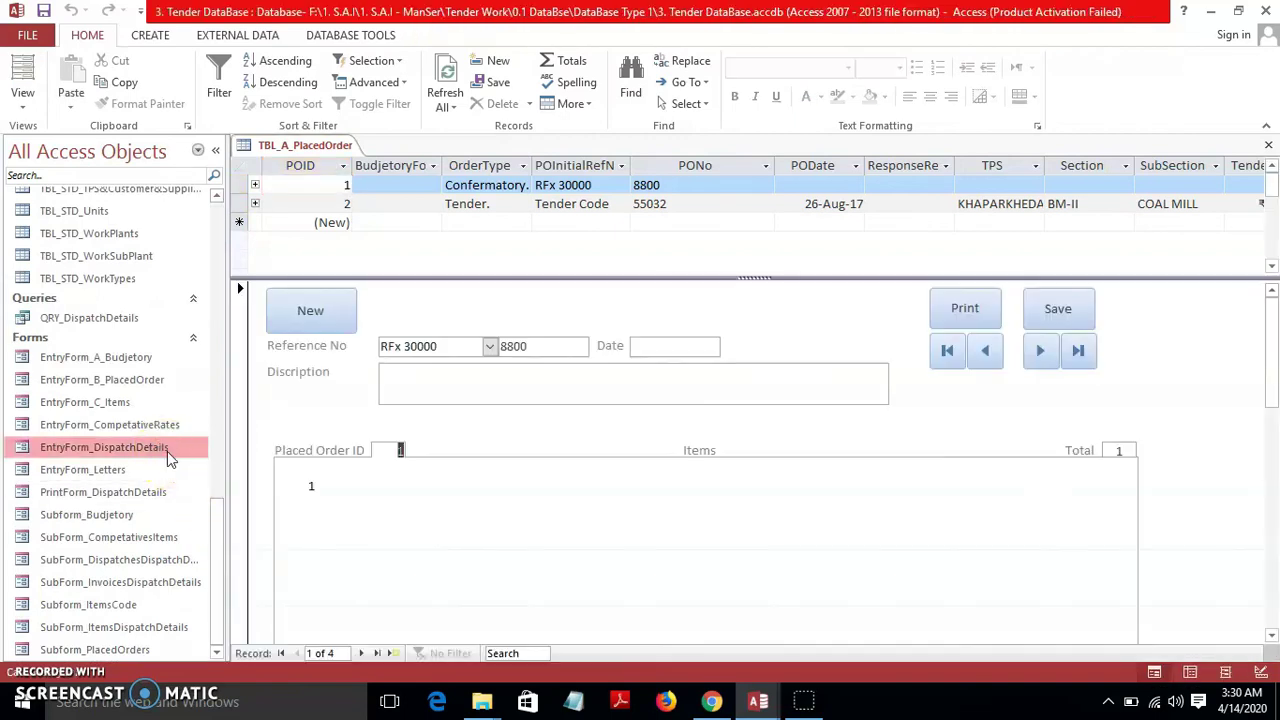
click(1266, 145)
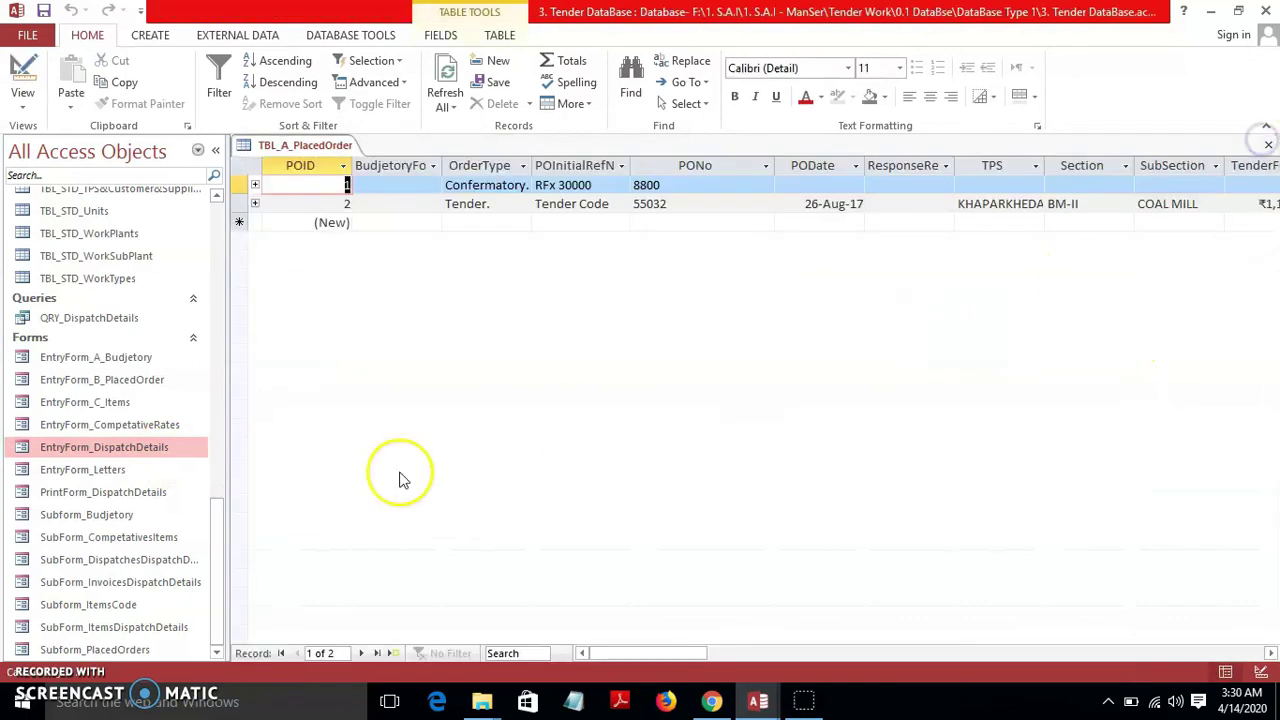
Step: Open the PrintForm_DispatchDetails form, look over its dispatch and item fields, and close it
double_click(163, 492)
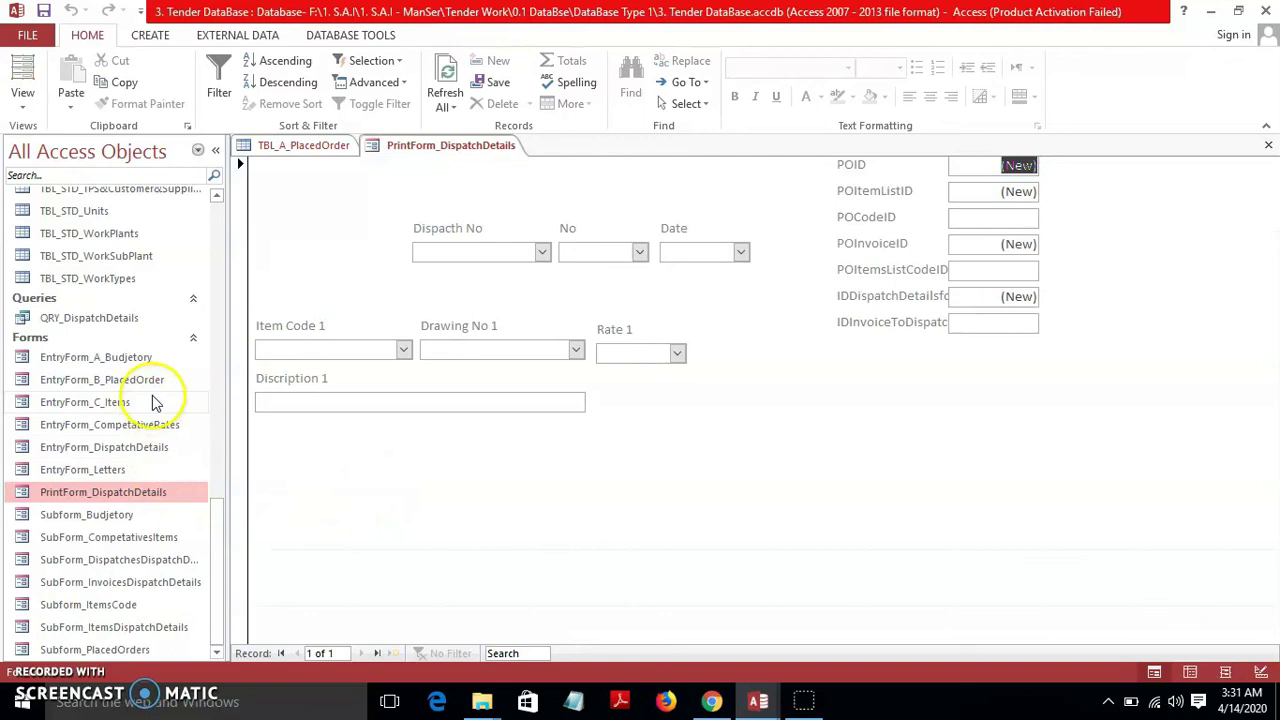
click(222, 543)
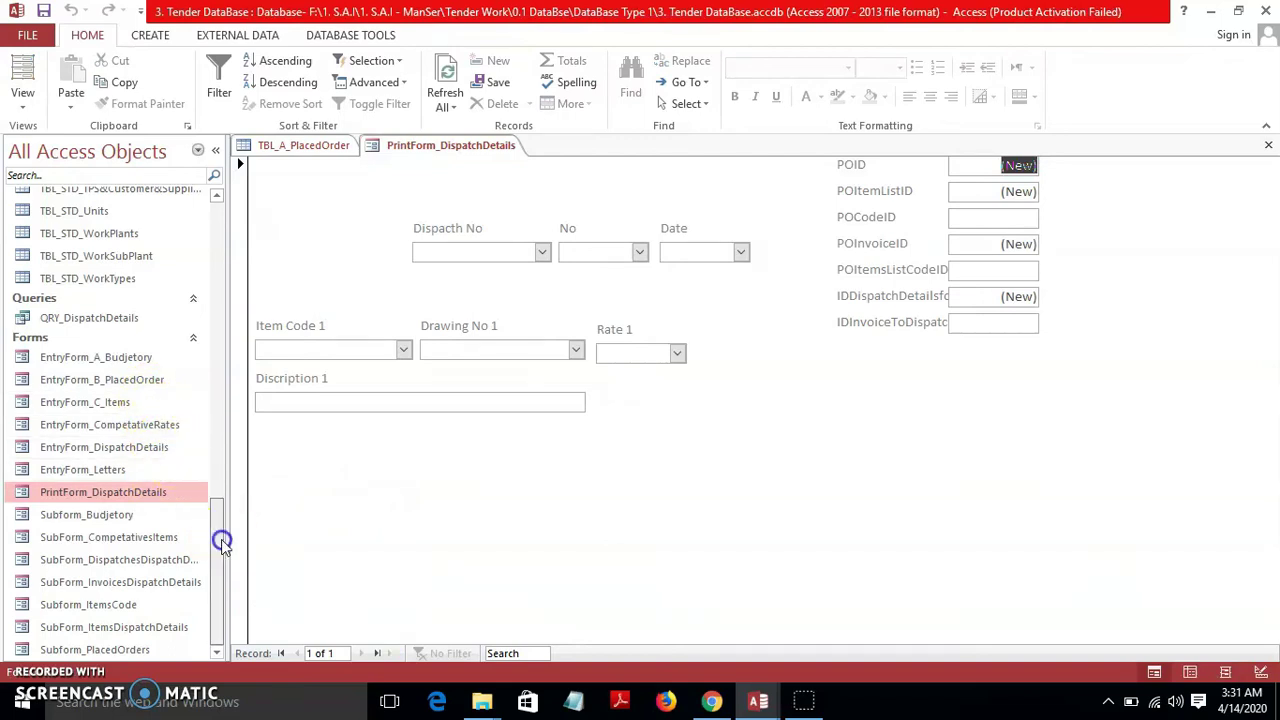
drag(222, 543, 231, 311)
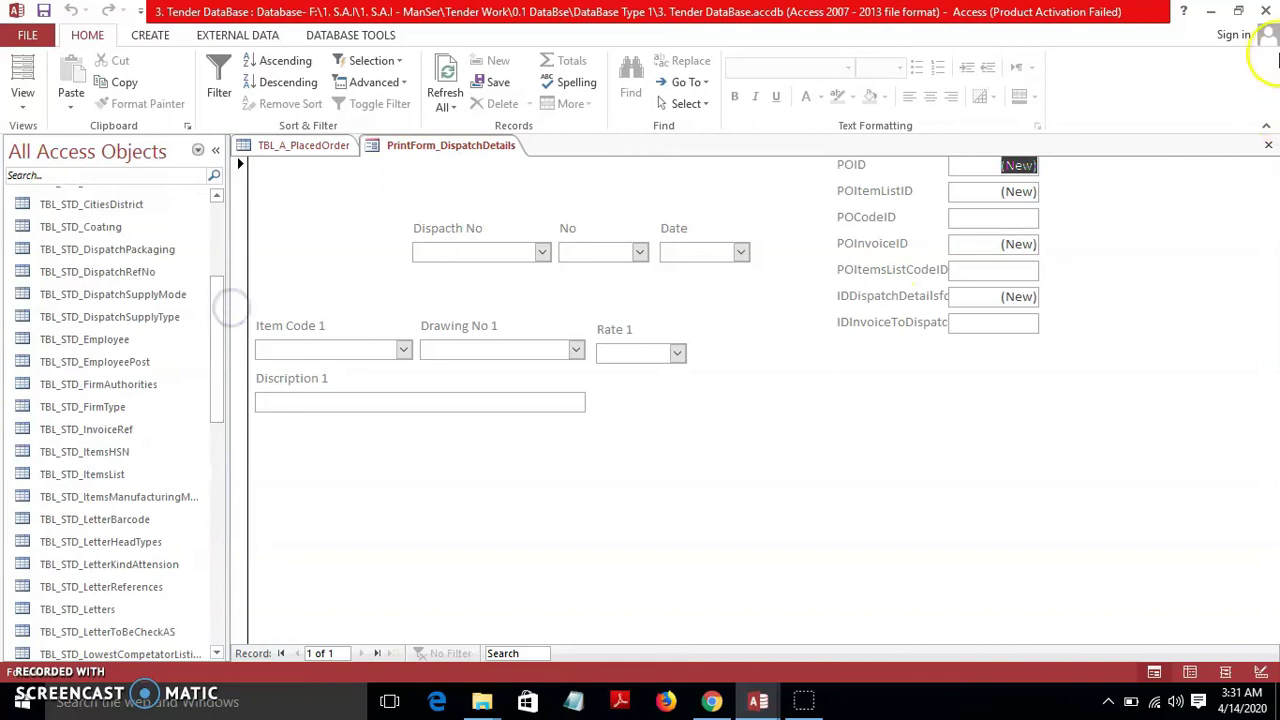
click(1267, 145)
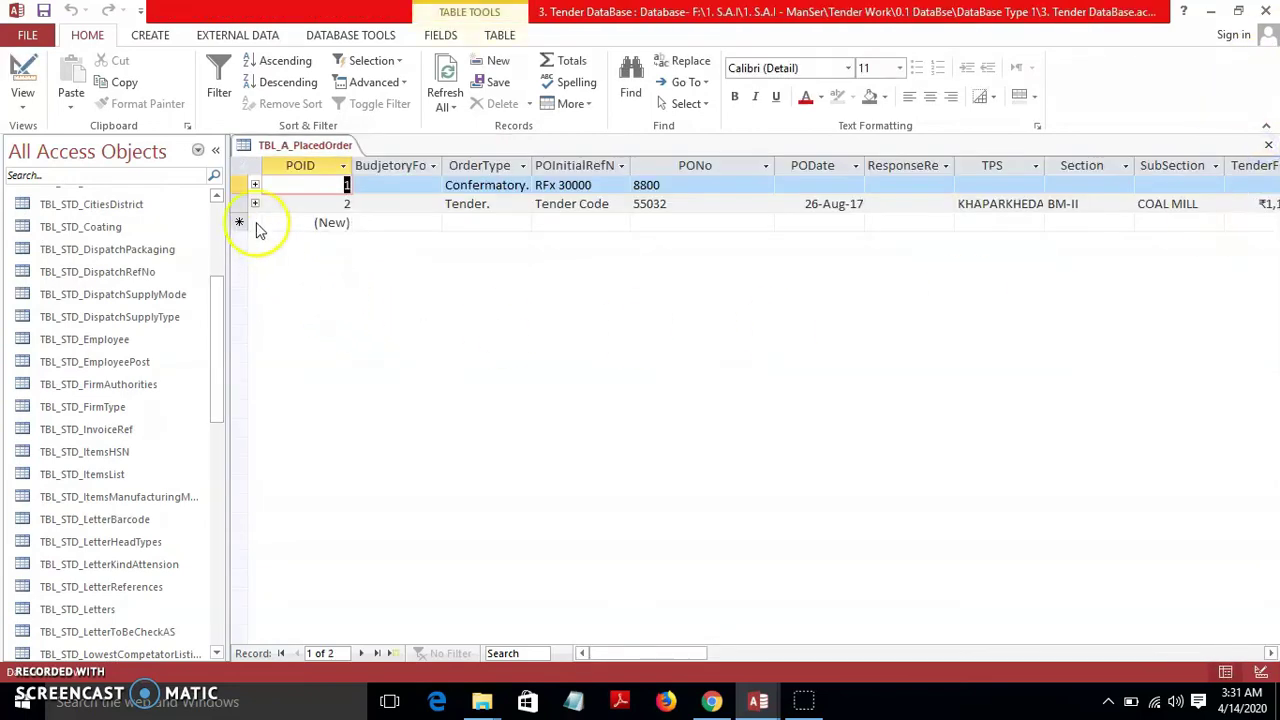
Step: Expand the first placed order and examine the choices offered in its item's POItemCode lookup
click(255, 186)
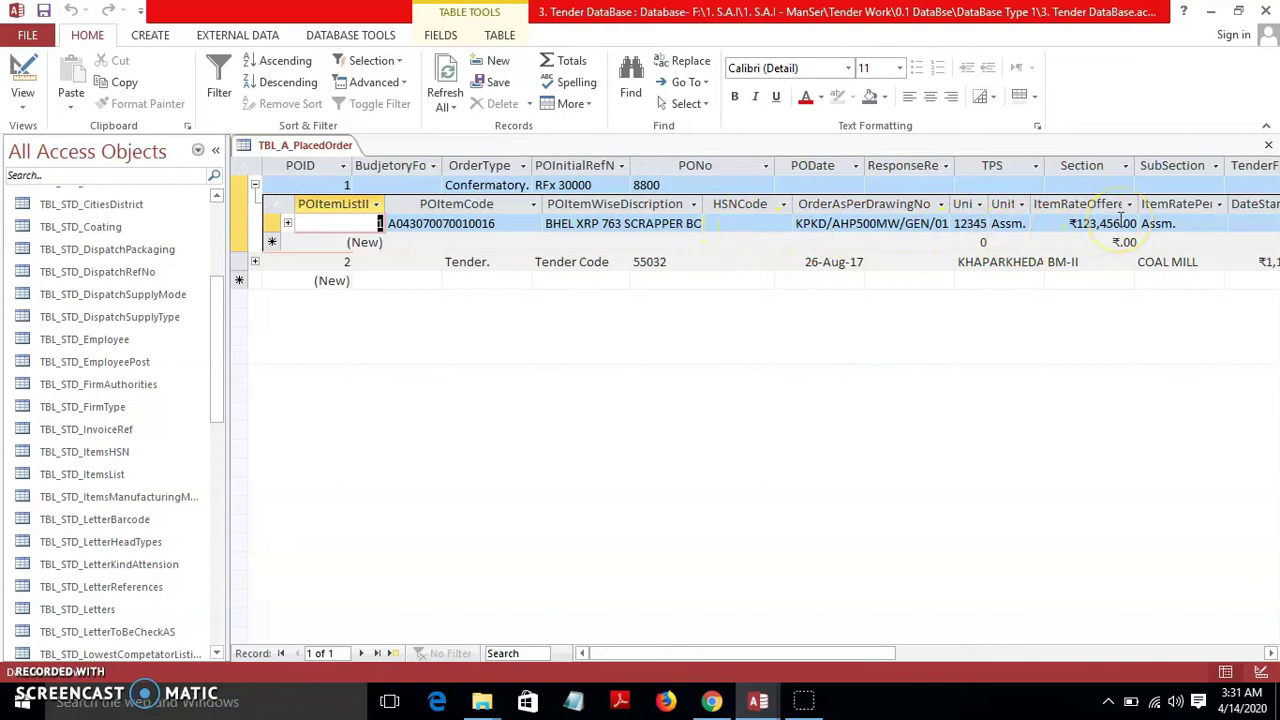
drag(809, 655, 832, 658)
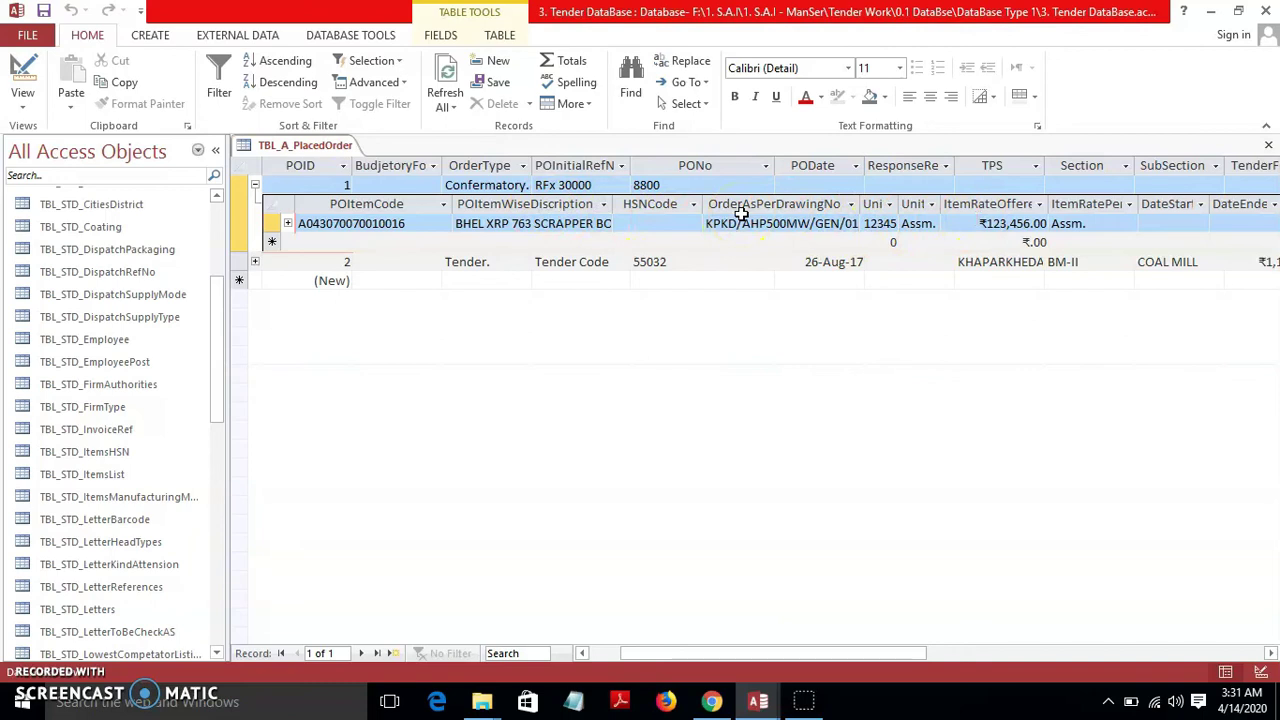
click(499, 224)
click(443, 223)
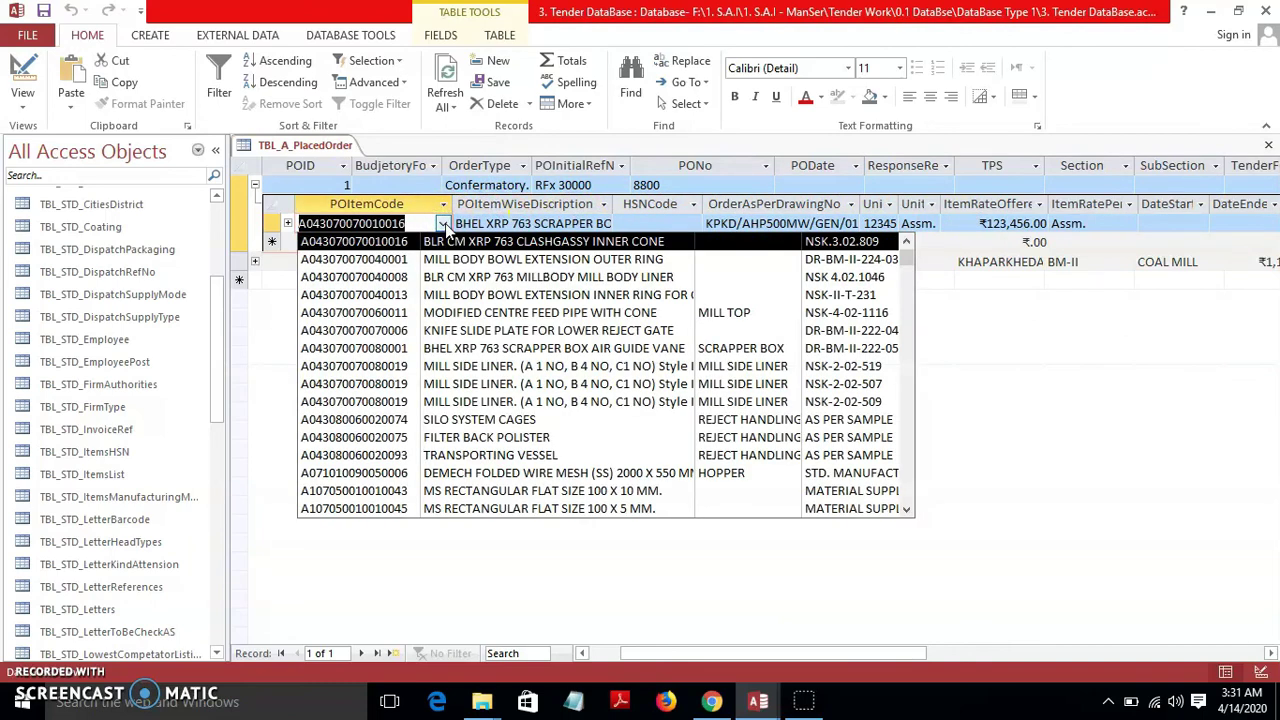
Step: Examine the lookup lists of POItemWiseDiscription and OrderAsPerDrawingNo for the first order's item, leaving the values as they are
drag(390, 228, 519, 222)
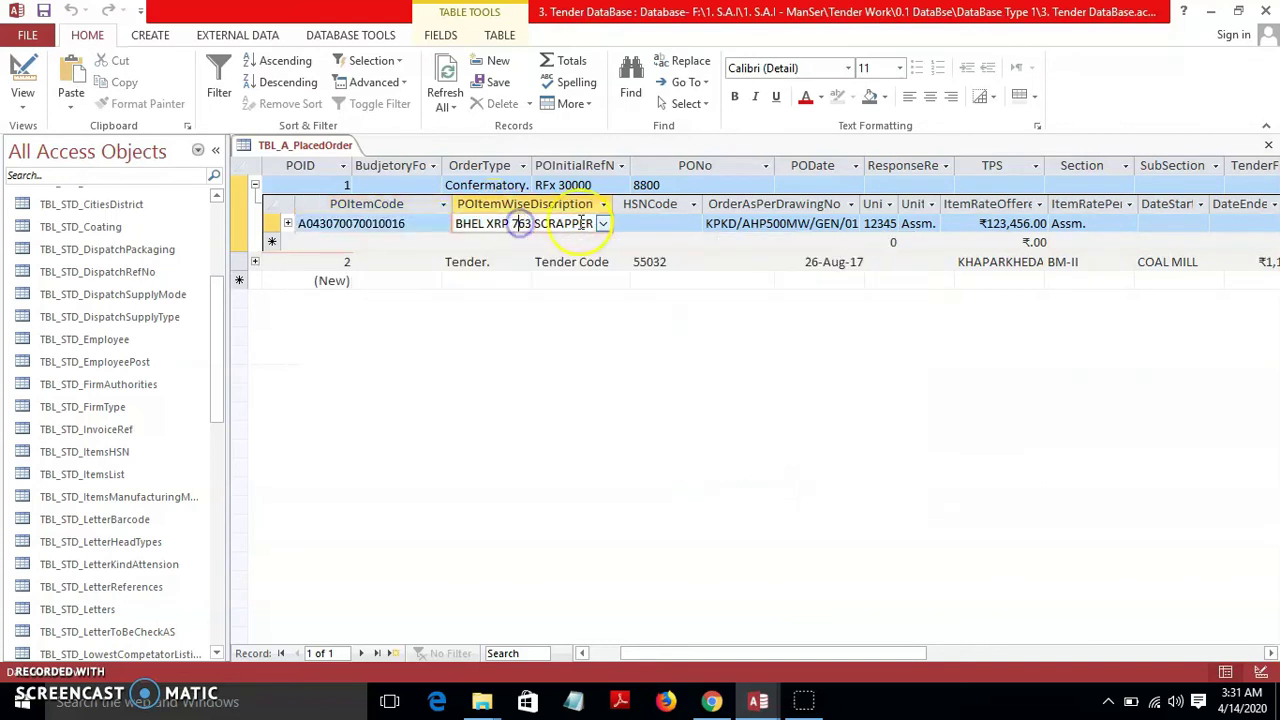
click(601, 223)
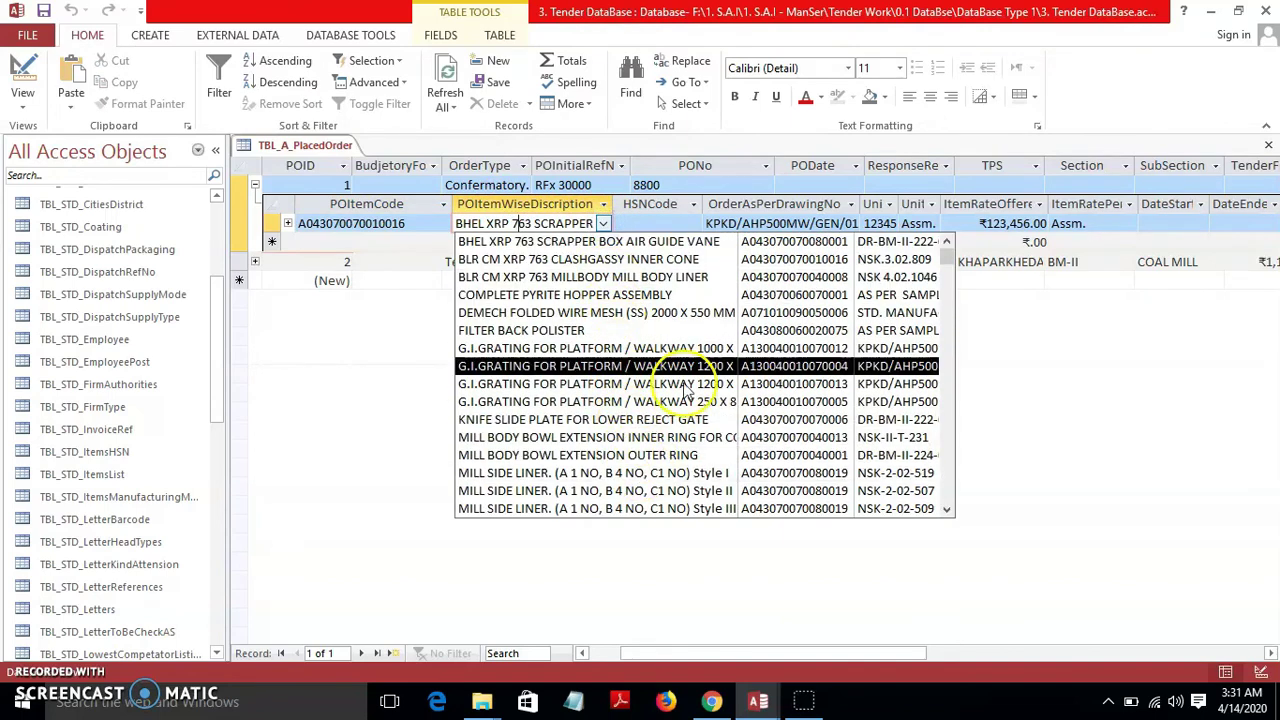
click(726, 224)
click(849, 224)
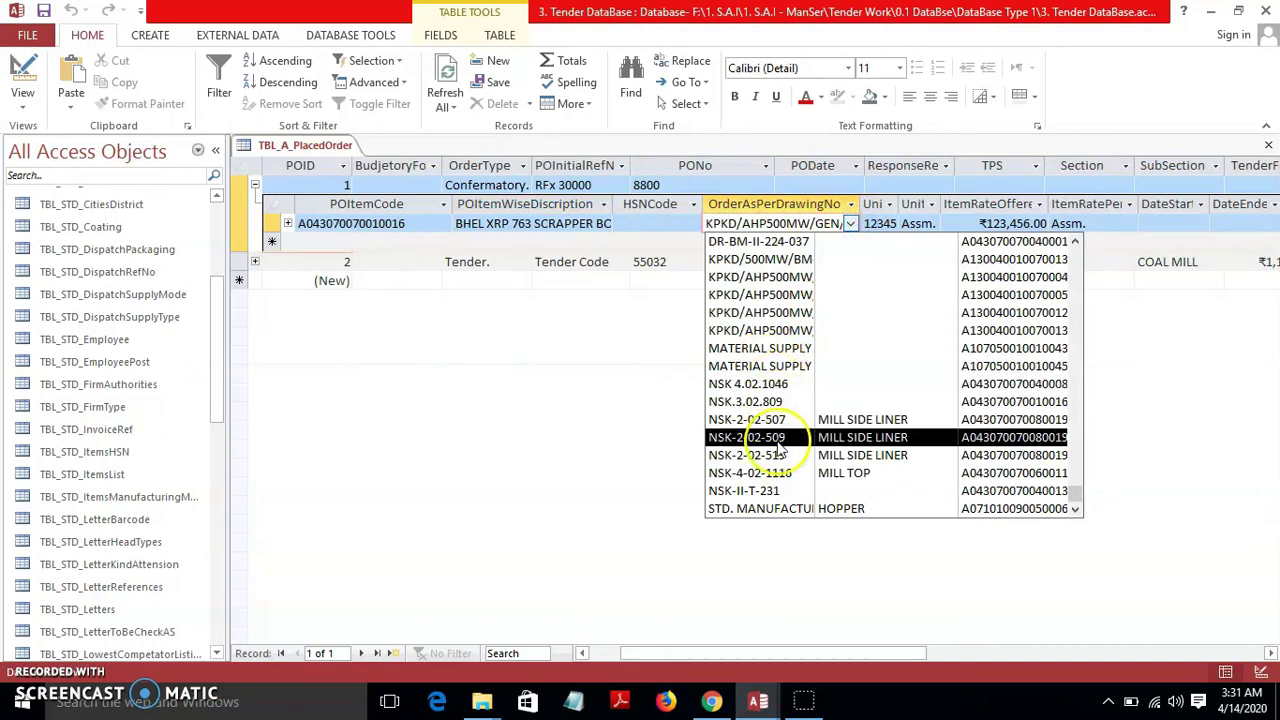
click(537, 350)
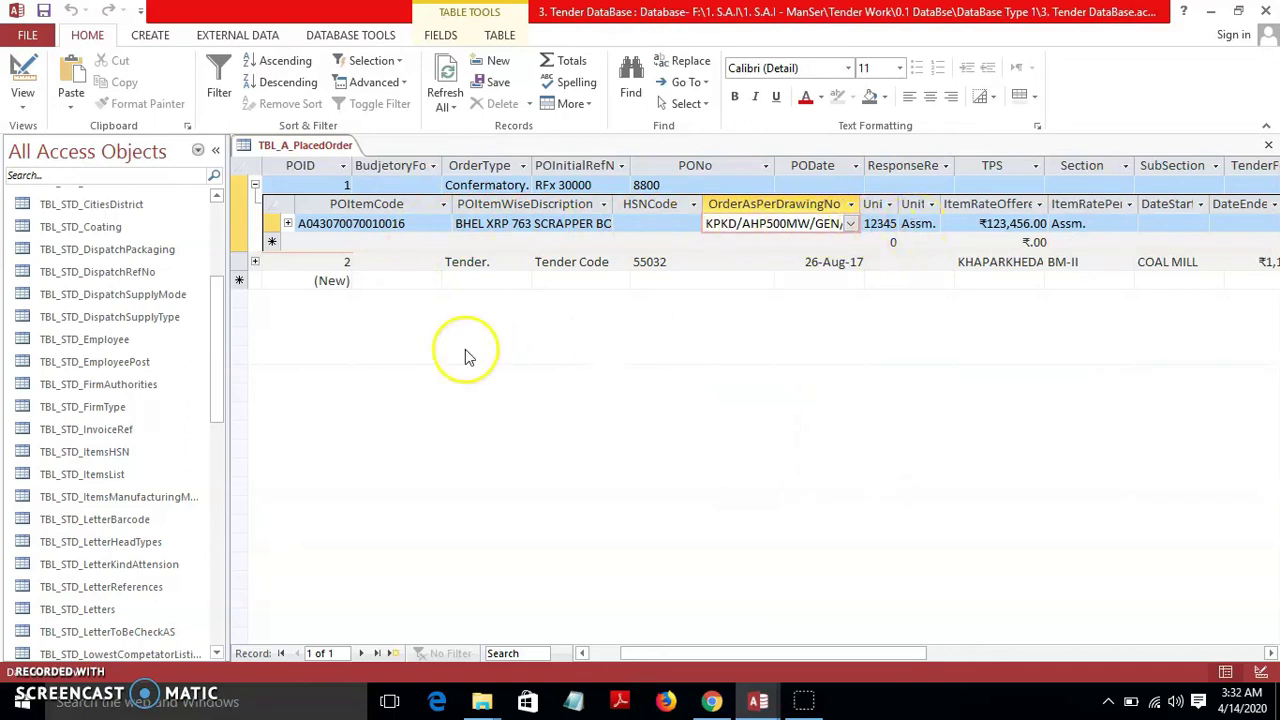
Step: Examine the POItemCode choices in the blank new item row under the first order
click(413, 243)
click(443, 243)
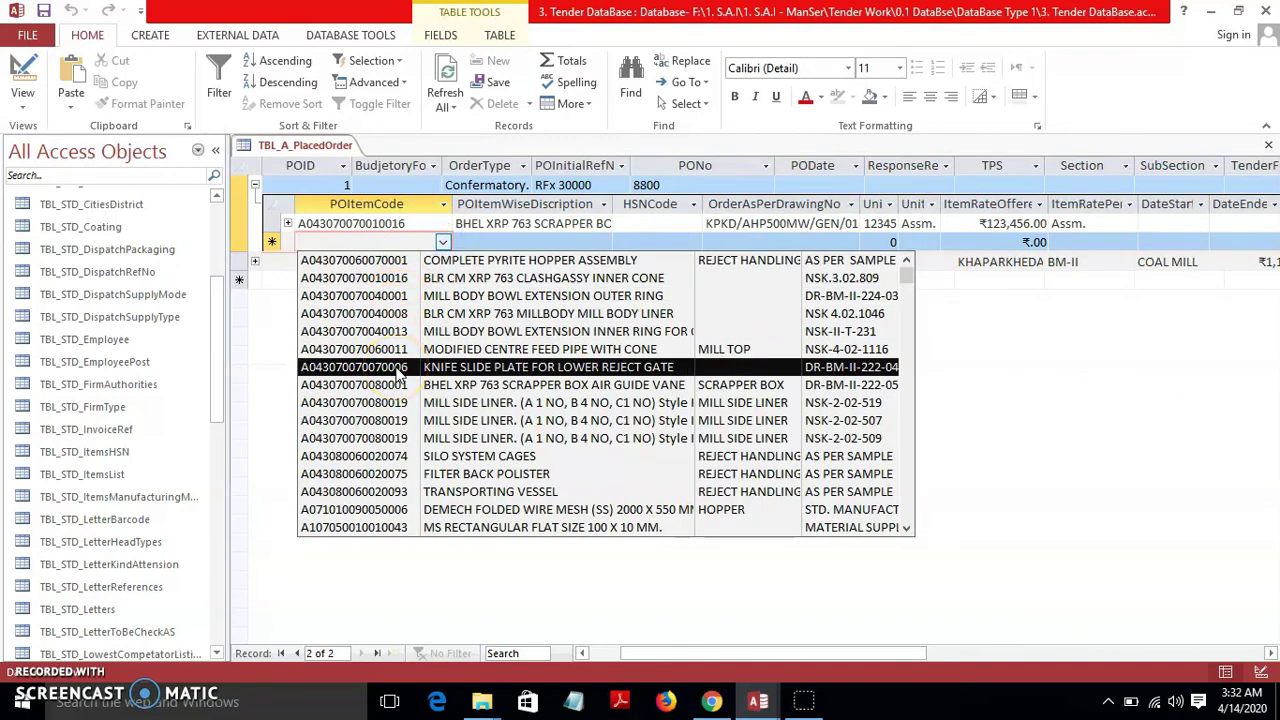
click(391, 266)
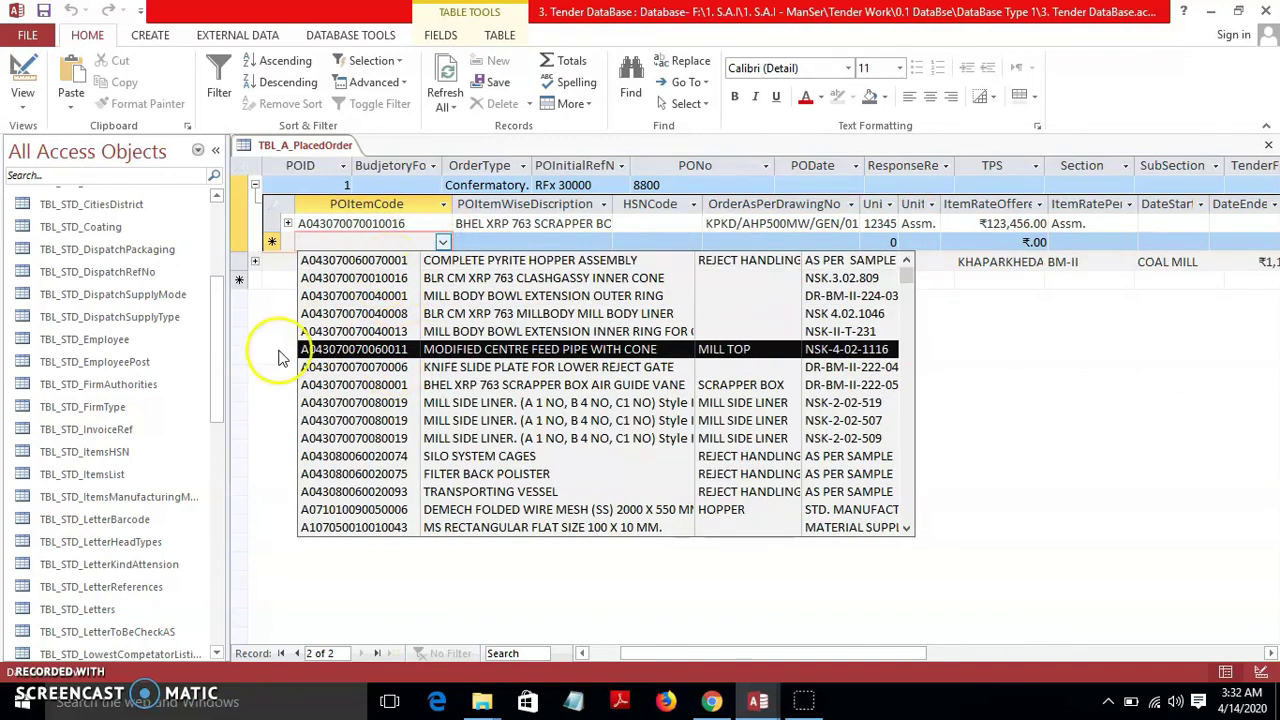
click(380, 270)
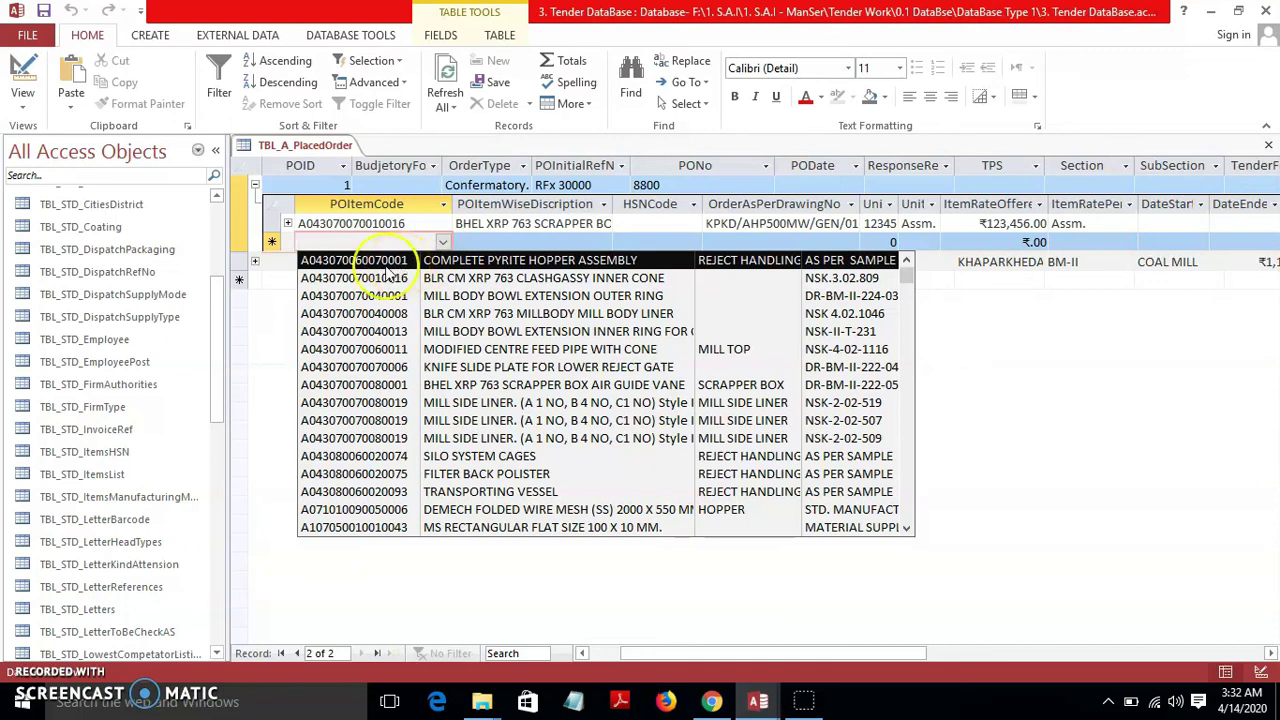
Step: Open TBL_STD_ItemsList to review the source records behind the item lookups, and close the table
drag(219, 304, 221, 311)
double_click(124, 451)
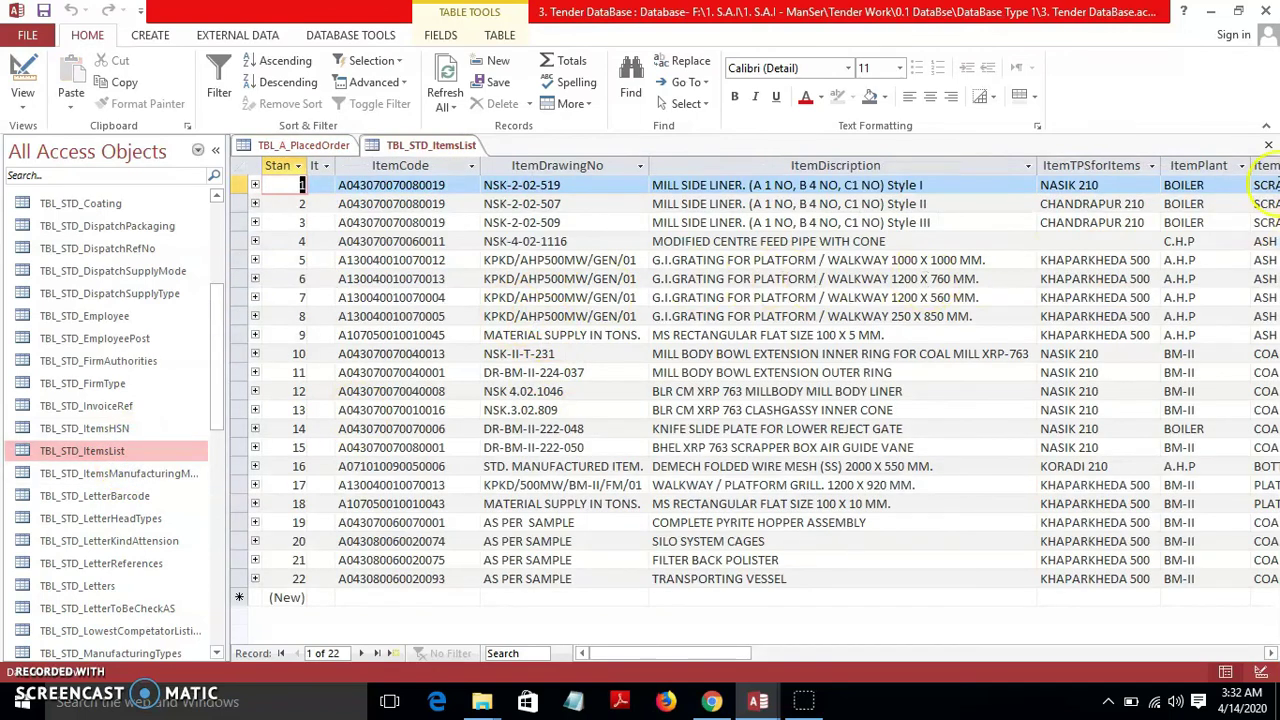
click(1268, 145)
Step: Close TBL_A_PlacedOrder, look through the remaining database objects, and close 3. Tender DataBase.accdb
click(1270, 145)
drag(211, 366, 237, 580)
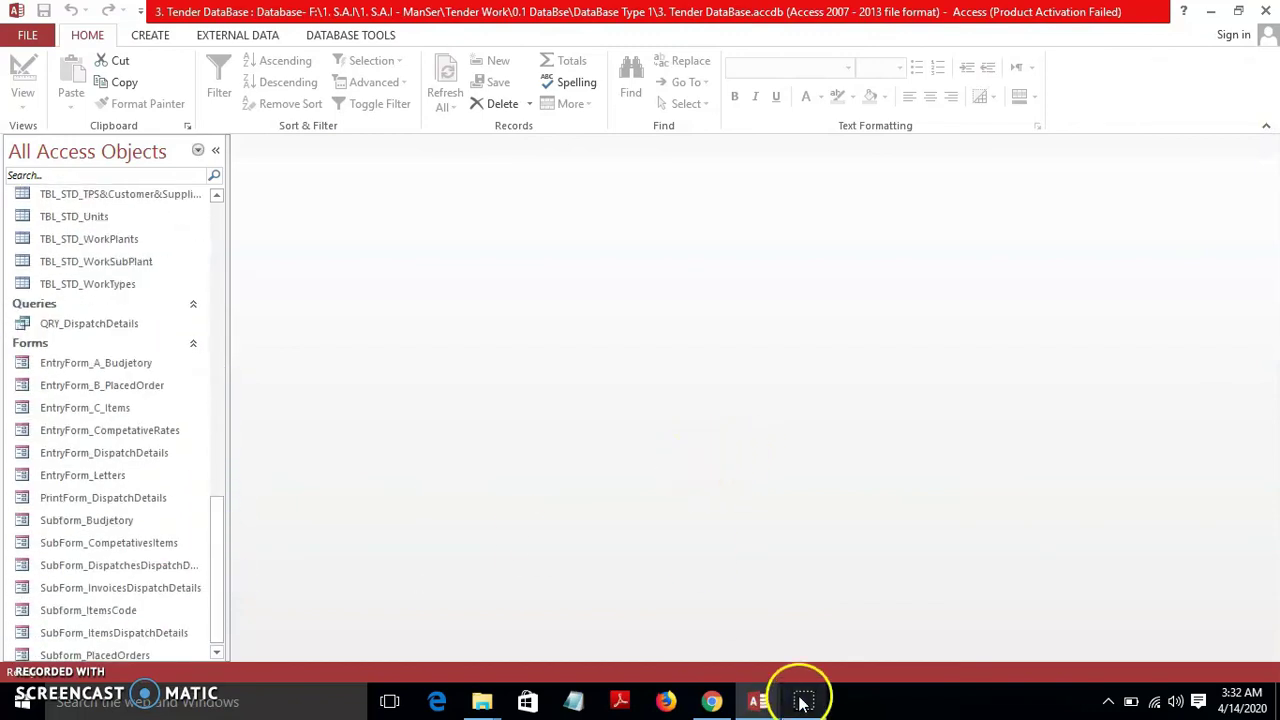
click(1266, 12)
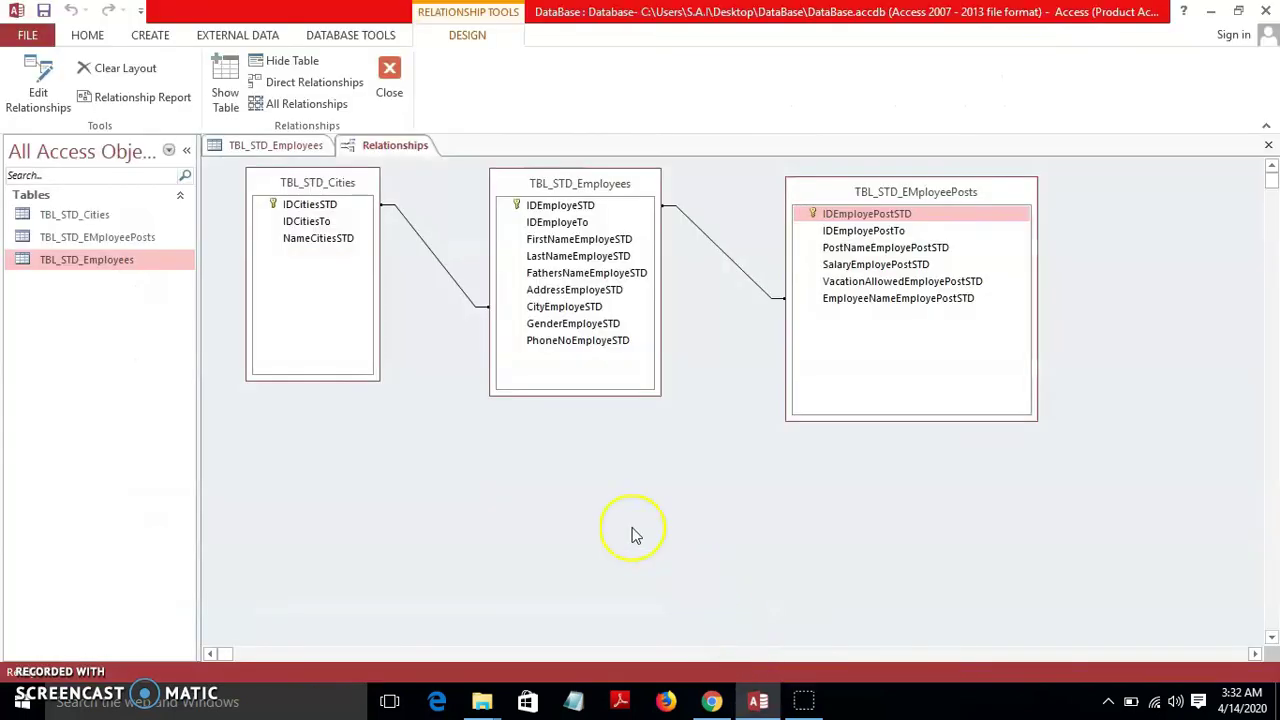
Step: Close the Relationships layout to return to TBL_STD_Employees, and bring up the commands for creating new database objects
click(389, 78)
click(568, 402)
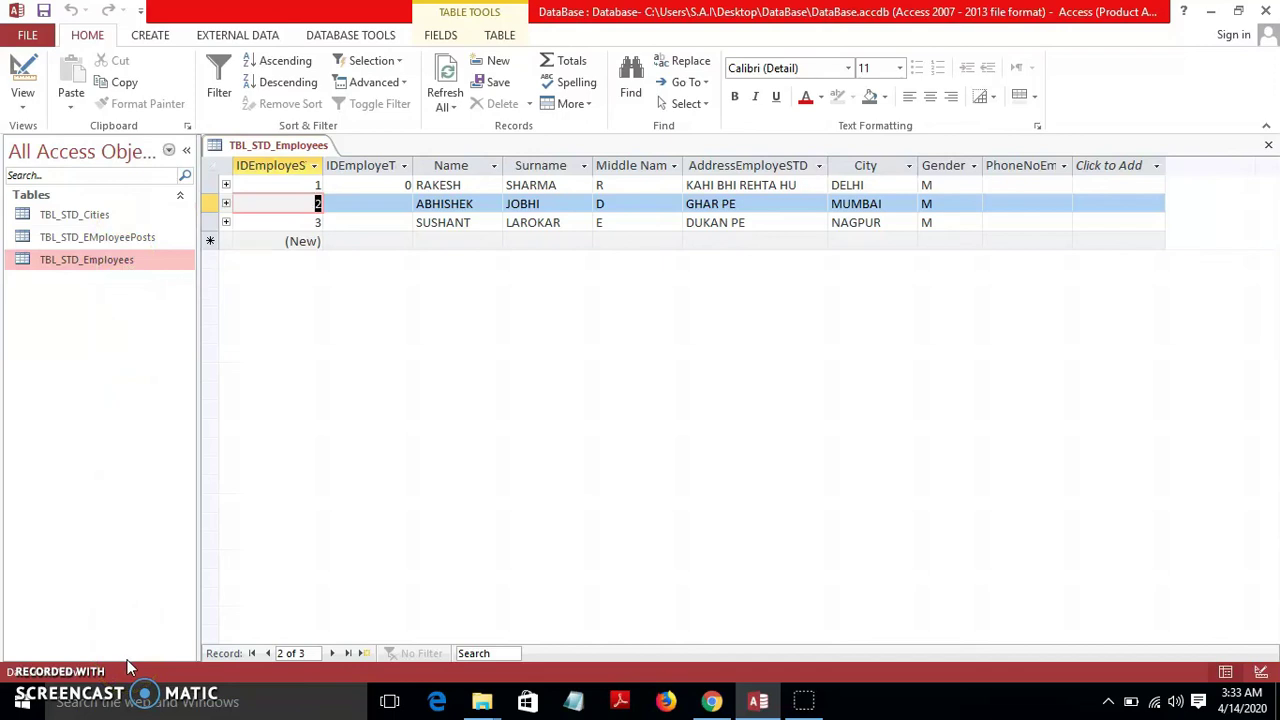
click(490, 241)
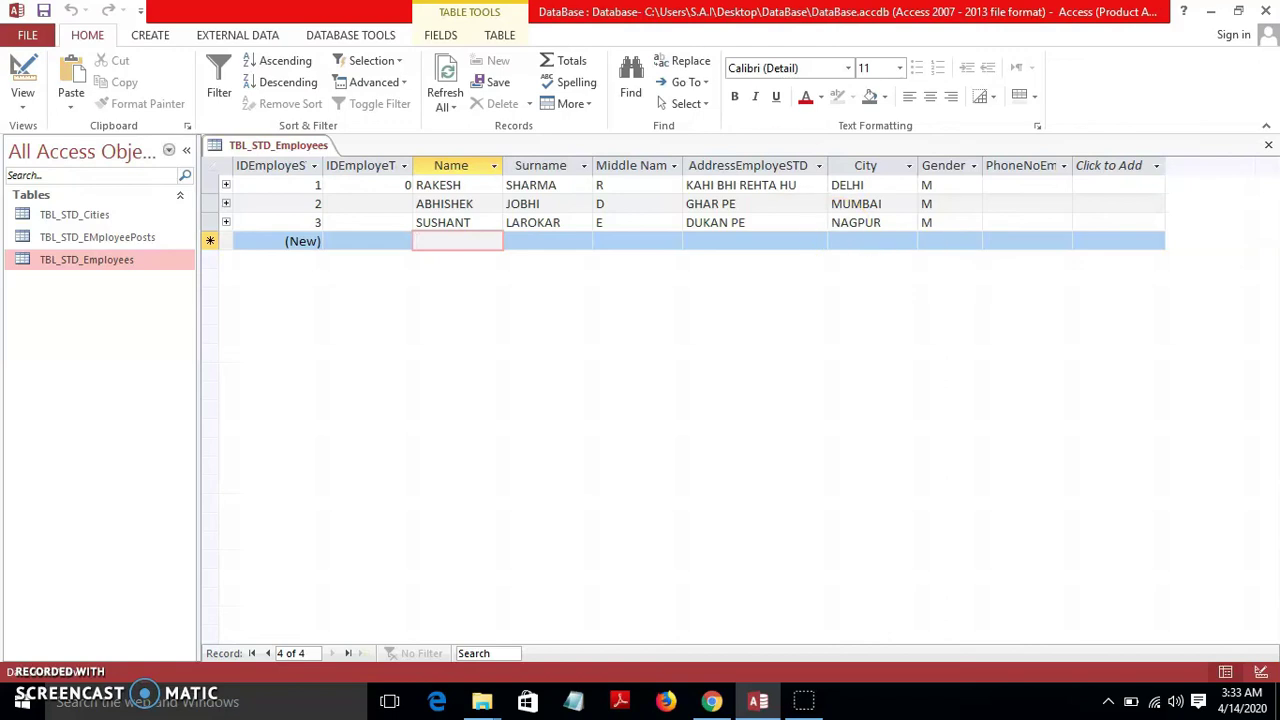
click(148, 36)
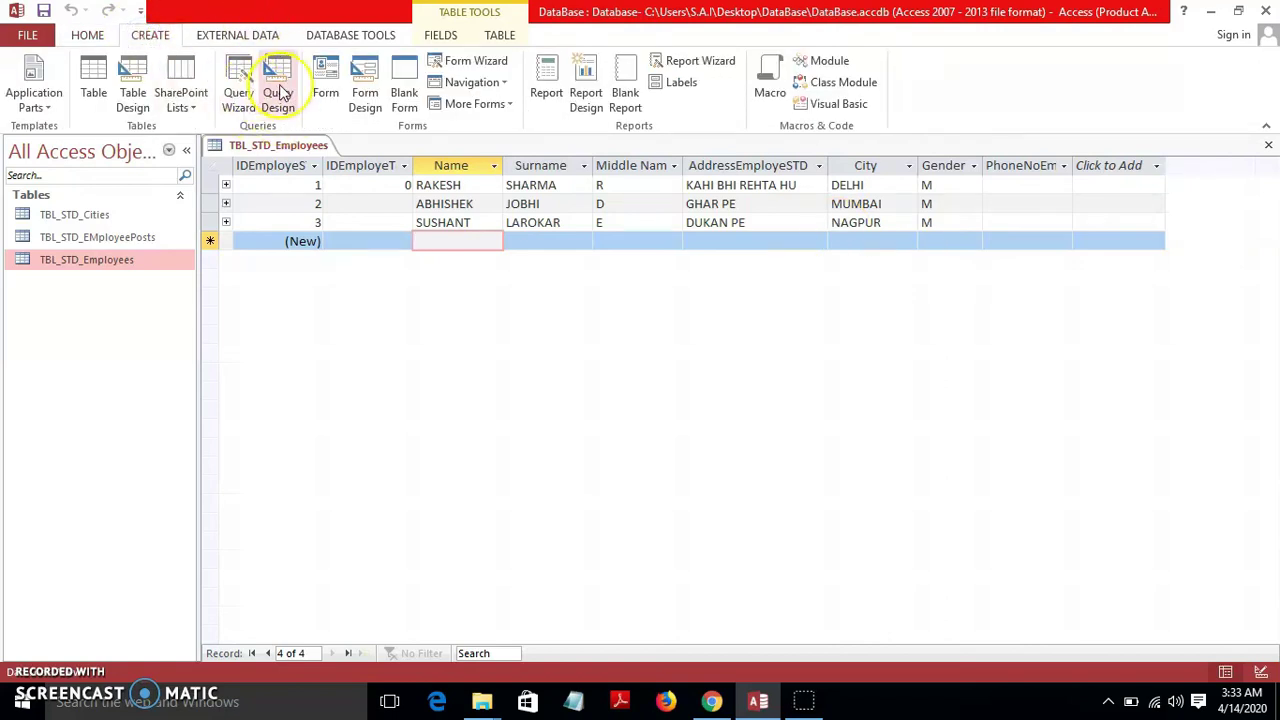